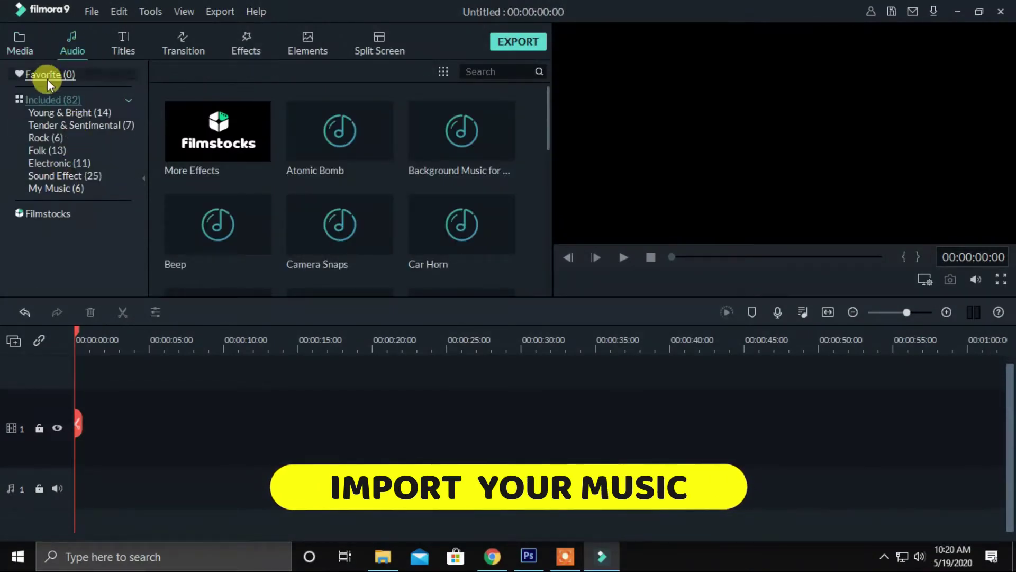
# Import the two audio files from the intro folder on the Desktop into the My Music library
pyautogui.click(57, 189)
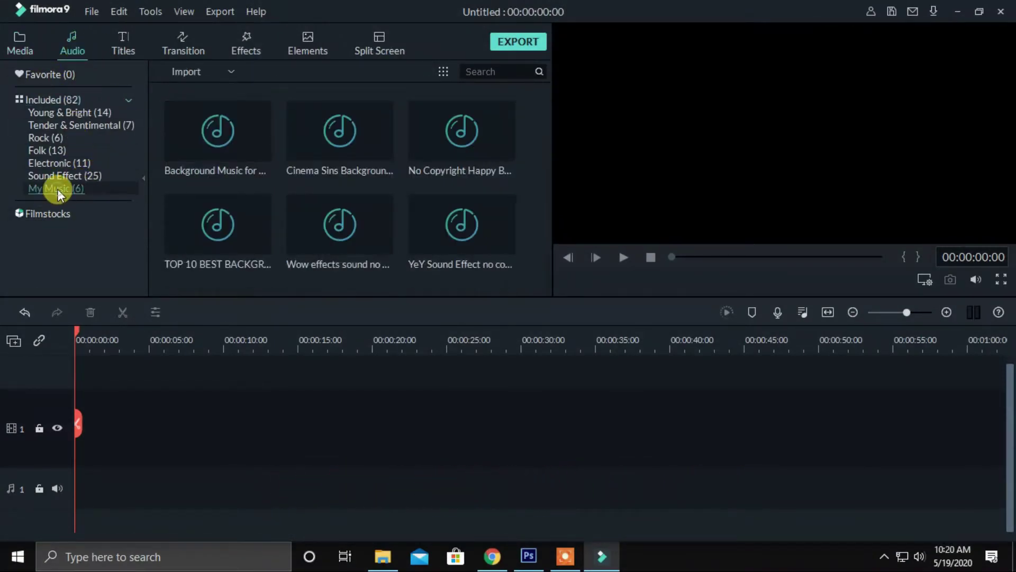
pyautogui.click(176, 69)
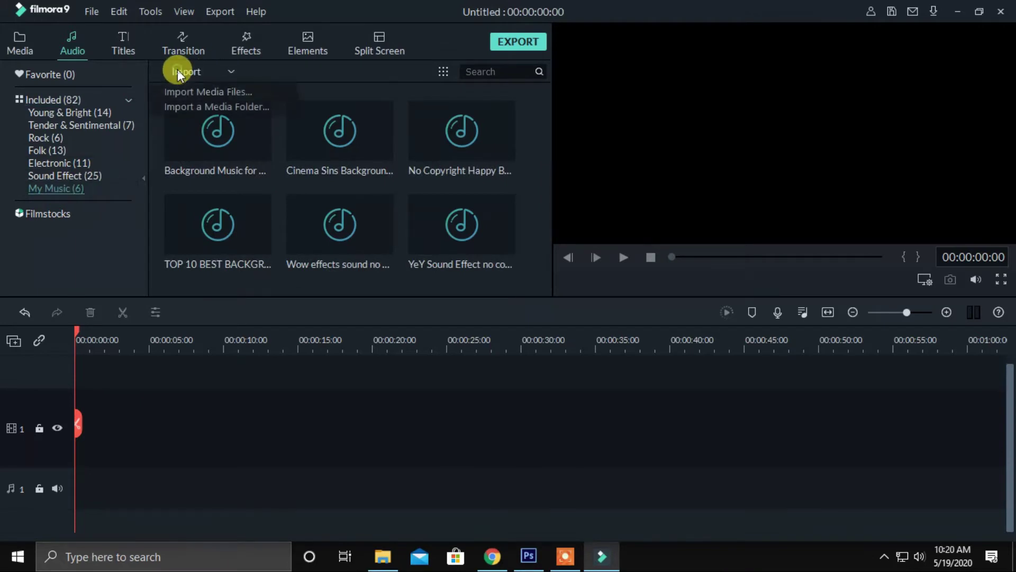
pyautogui.click(205, 92)
pyautogui.moveTo(204, 161); pyautogui.dragTo(154, 101)
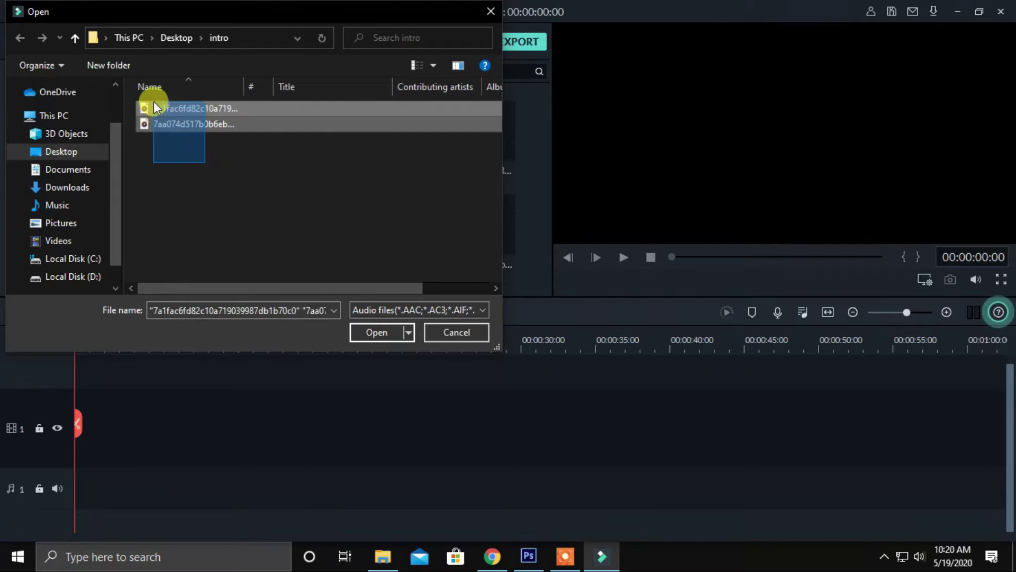
pyautogui.click(373, 329)
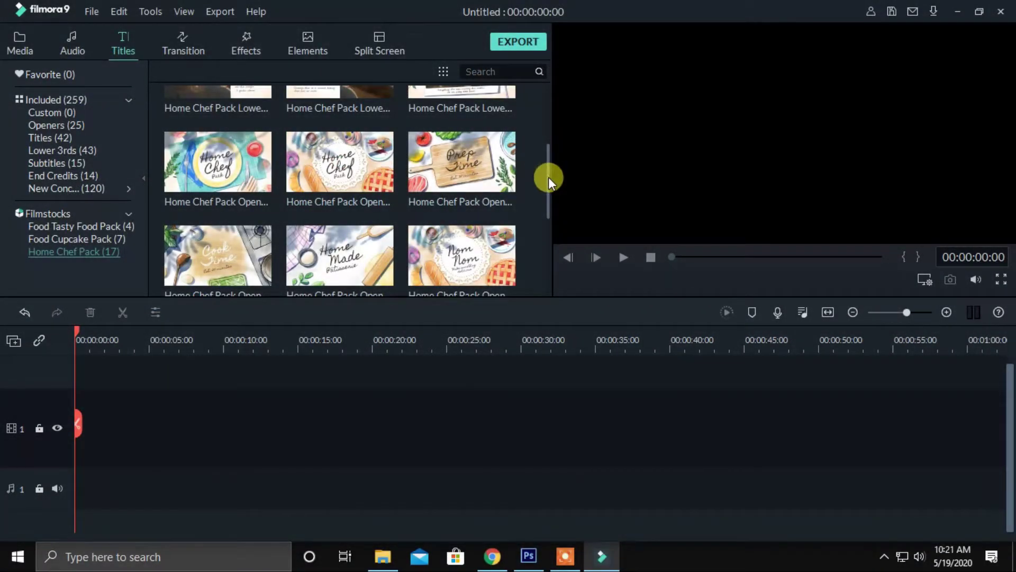
# Preview several Home Chef Pack openers and add Home Chef Pack Opener 01 at the start of video track 1
pyautogui.moveTo(548, 177); pyautogui.dragTo(549, 176)
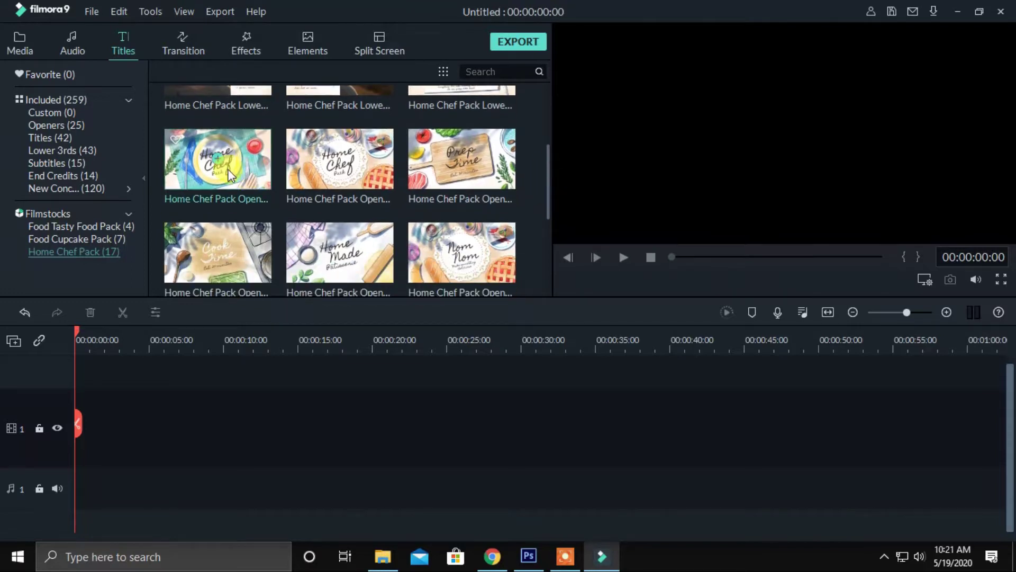
pyautogui.click(231, 173)
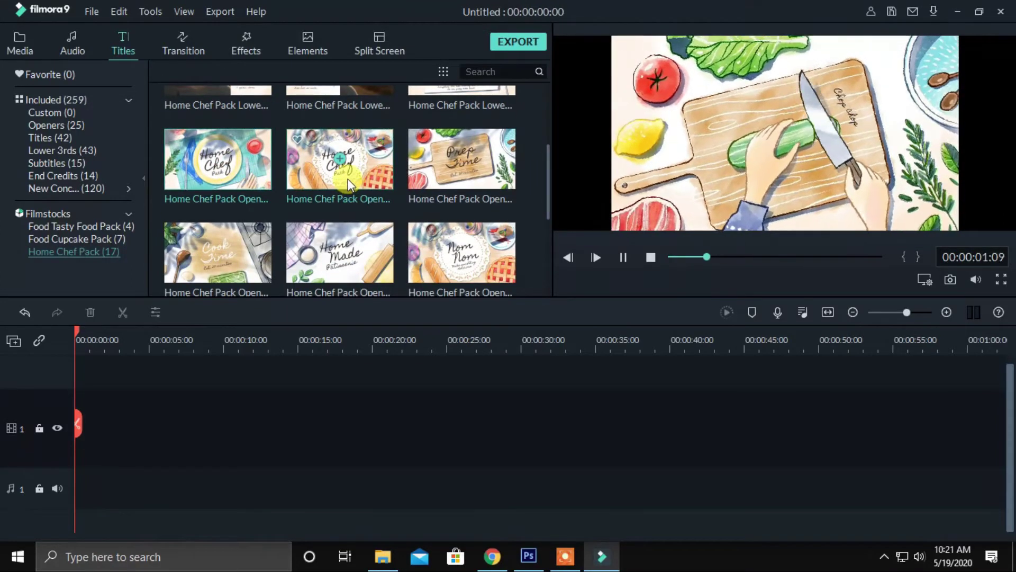
pyautogui.click(357, 172)
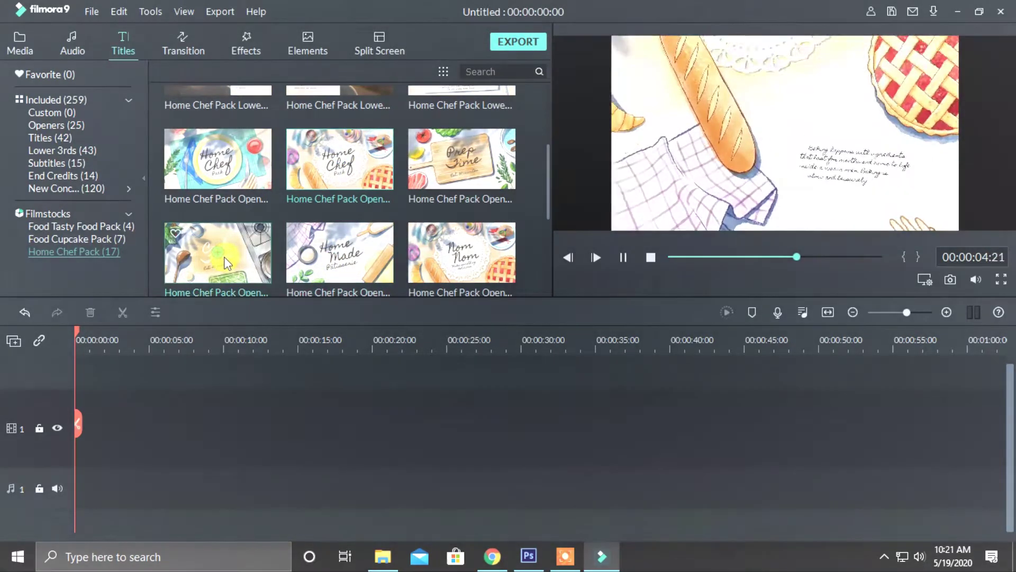
pyautogui.click(229, 262)
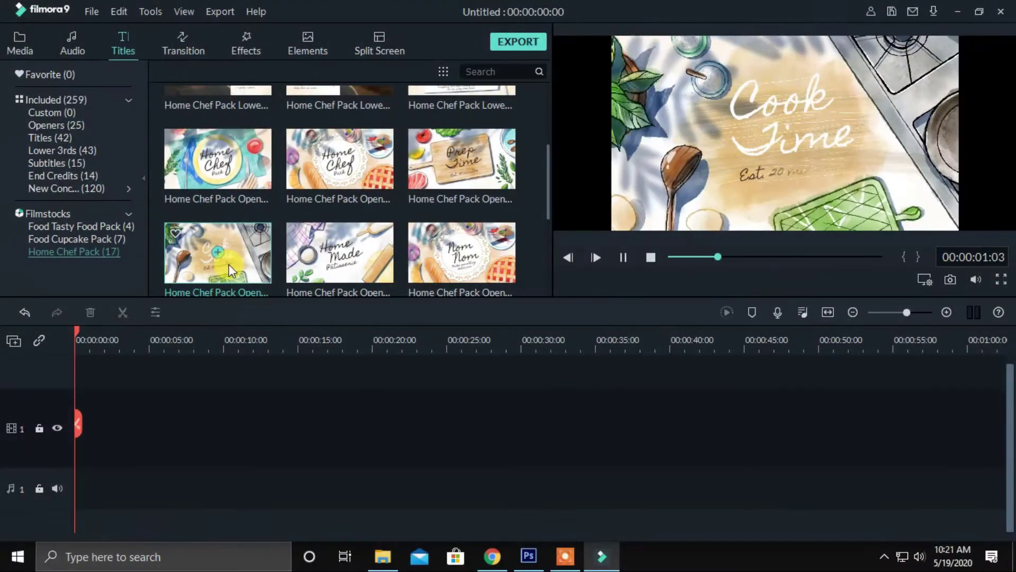
pyautogui.click(481, 265)
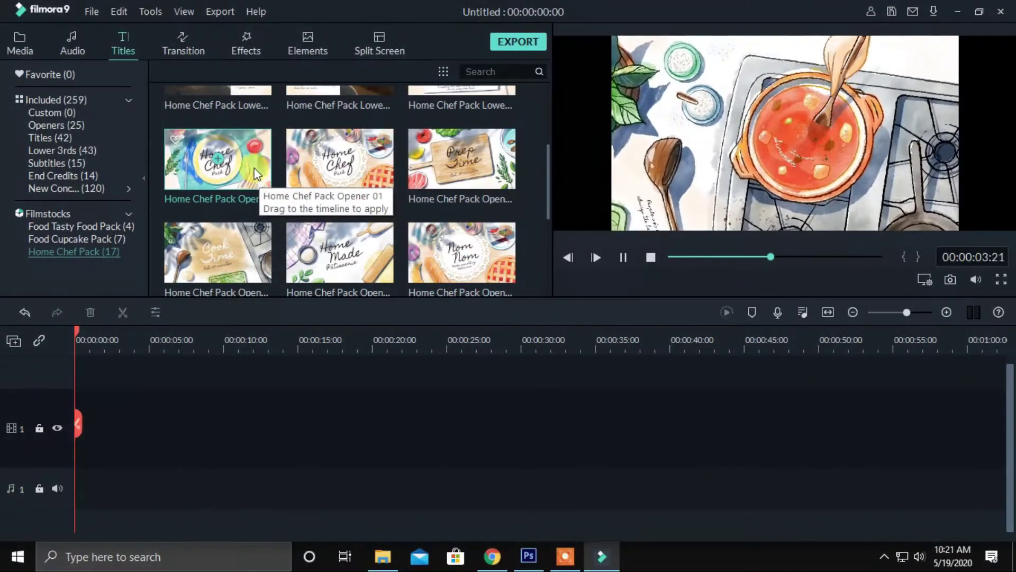
pyautogui.moveTo(254, 168); pyautogui.dragTo(40, 430)
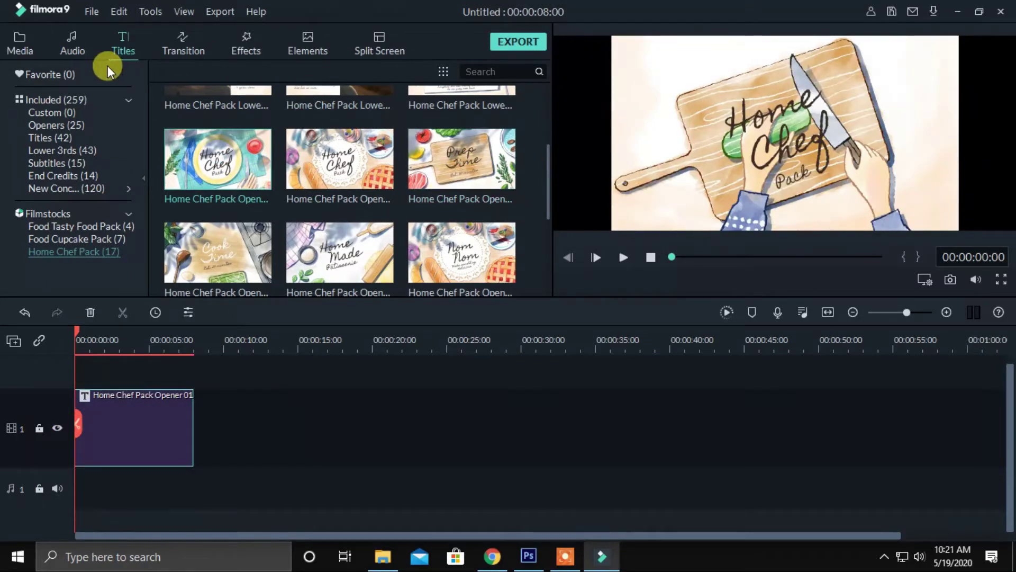
# Add the imported music file starting with 7a1fac at the start of audio track 1
pyautogui.click(73, 43)
pyautogui.doubleClick(255, 144)
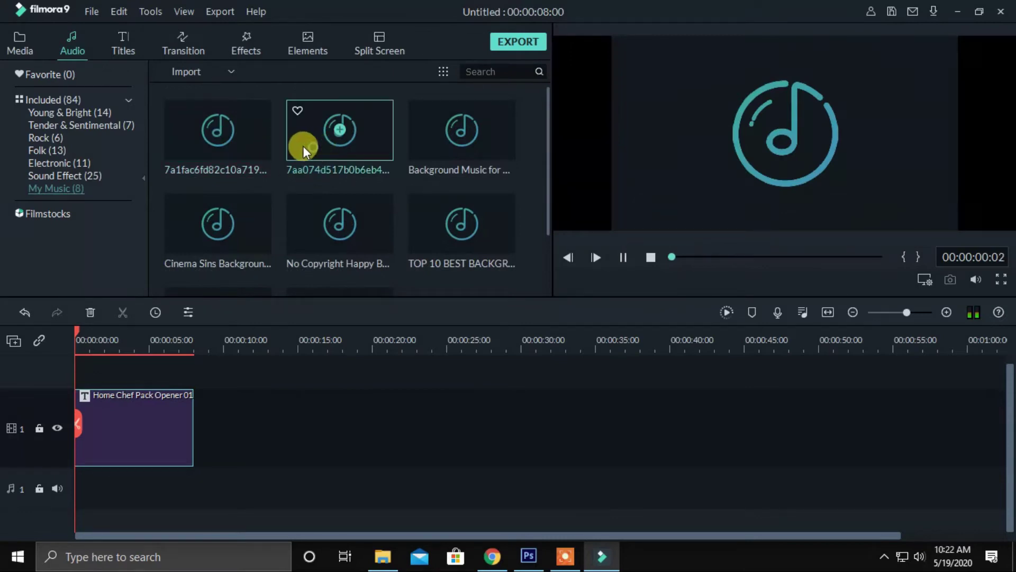
pyautogui.click(233, 151)
pyautogui.moveTo(251, 140); pyautogui.dragTo(46, 431)
# Play back the opener with its music and set the system speaker volume to 68
pyautogui.press('space')
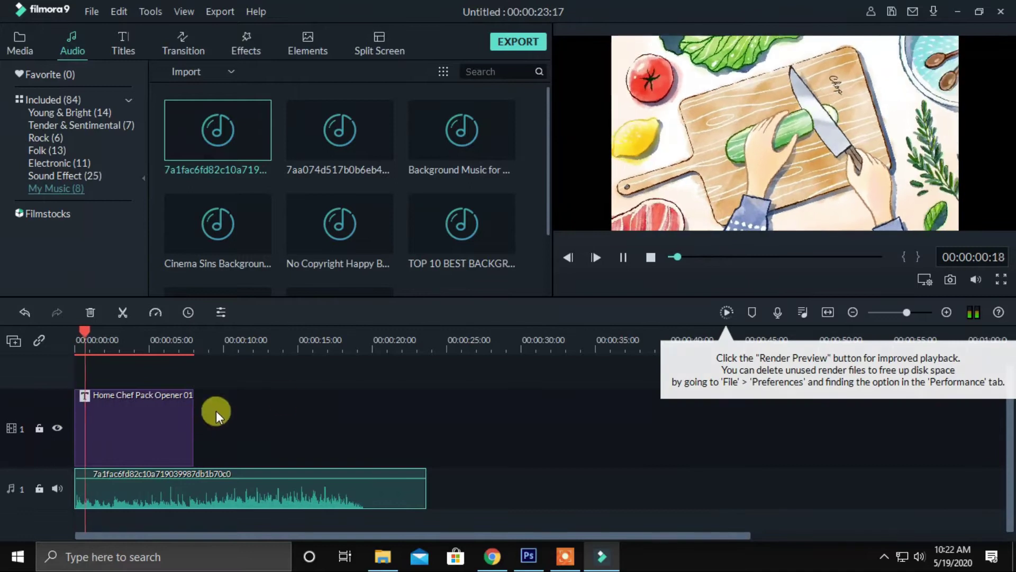
pyautogui.click(517, 392)
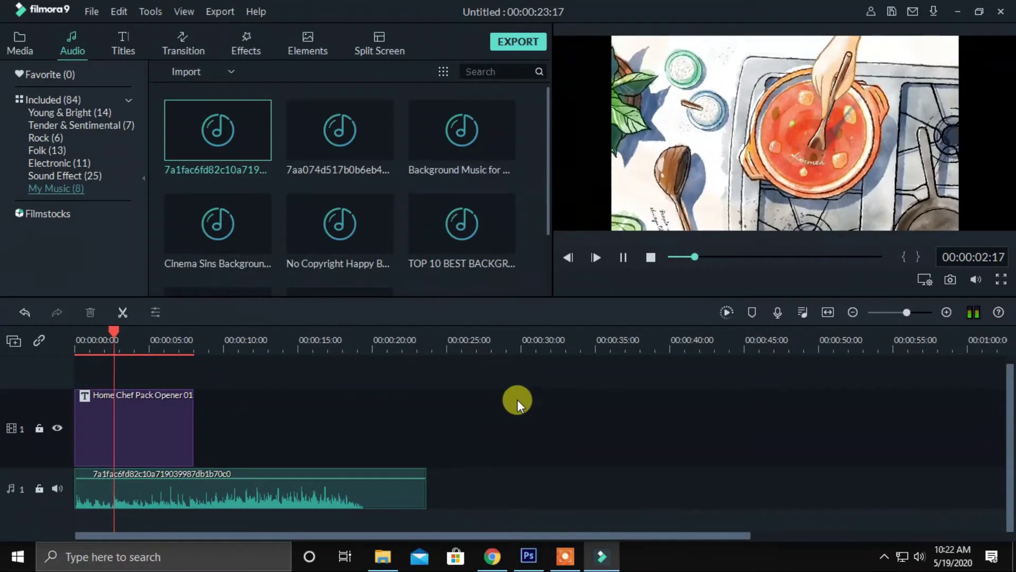
pyautogui.click(919, 556)
pyautogui.scroll(2, 915, 471)
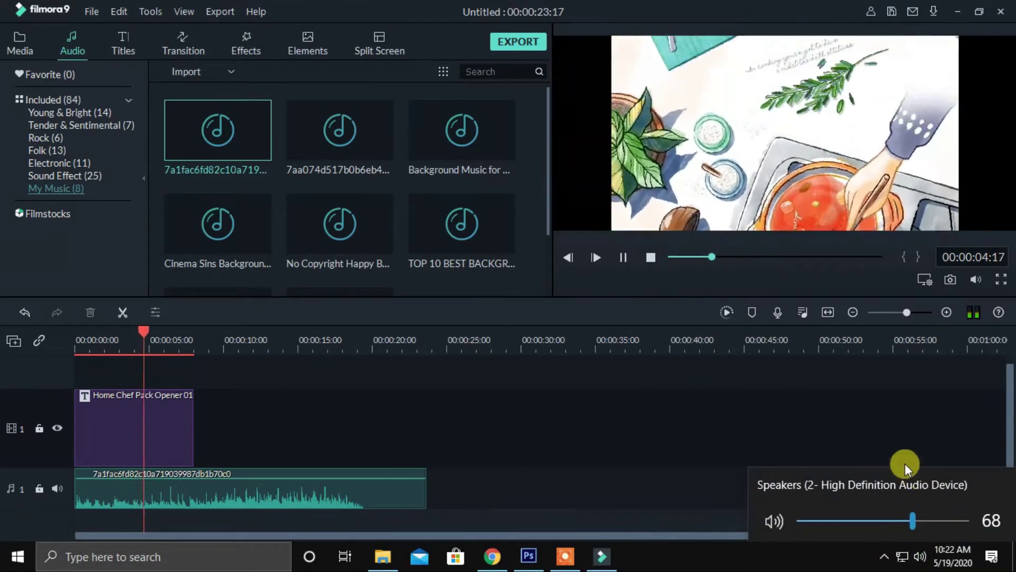
pyautogui.click(859, 426)
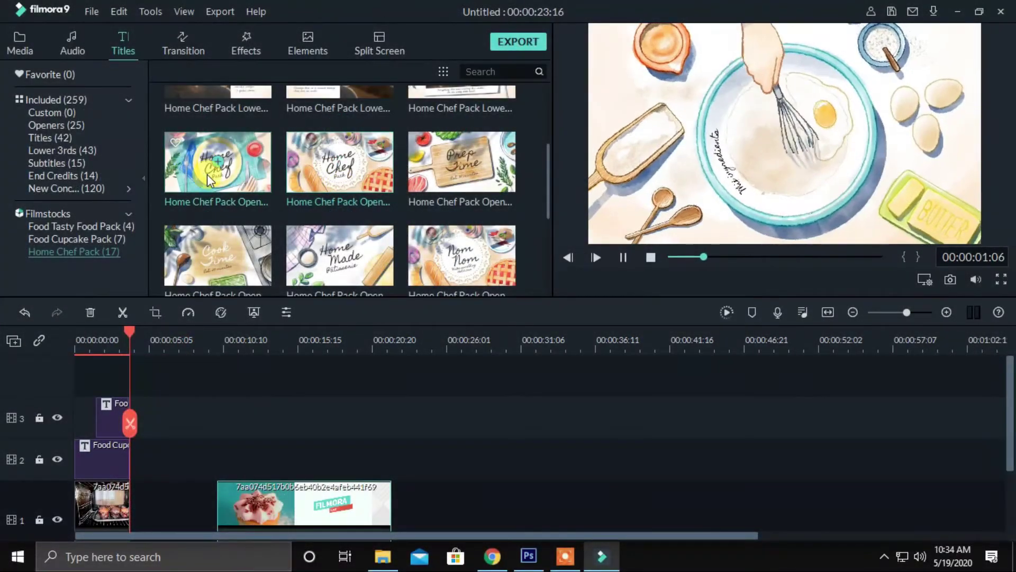
# Preview the first Home Chef Pack opener and insert the second one after the muffin oven clip on video track 1
pyautogui.click(220, 185)
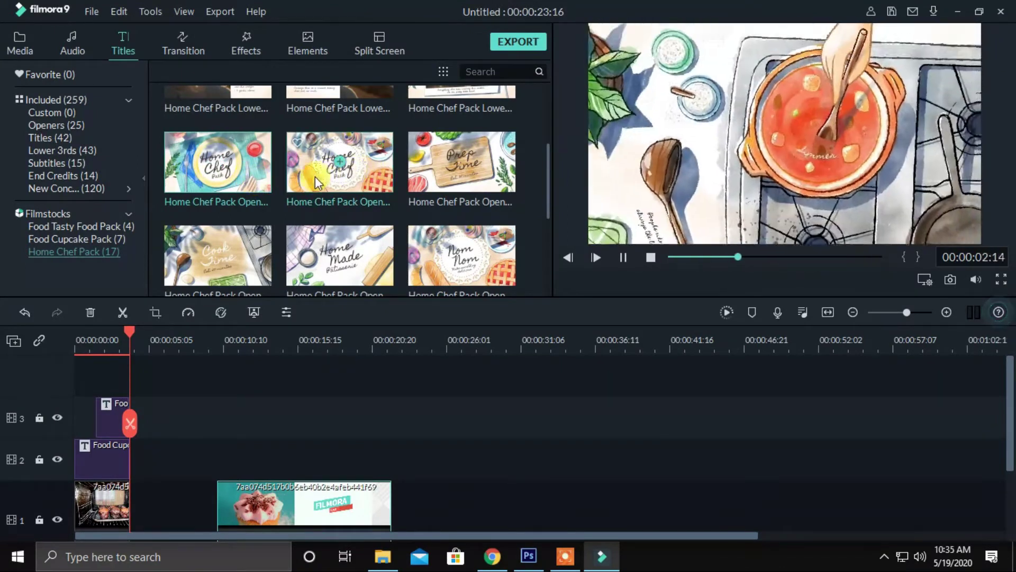
pyautogui.moveTo(304, 183); pyautogui.dragTo(151, 466)
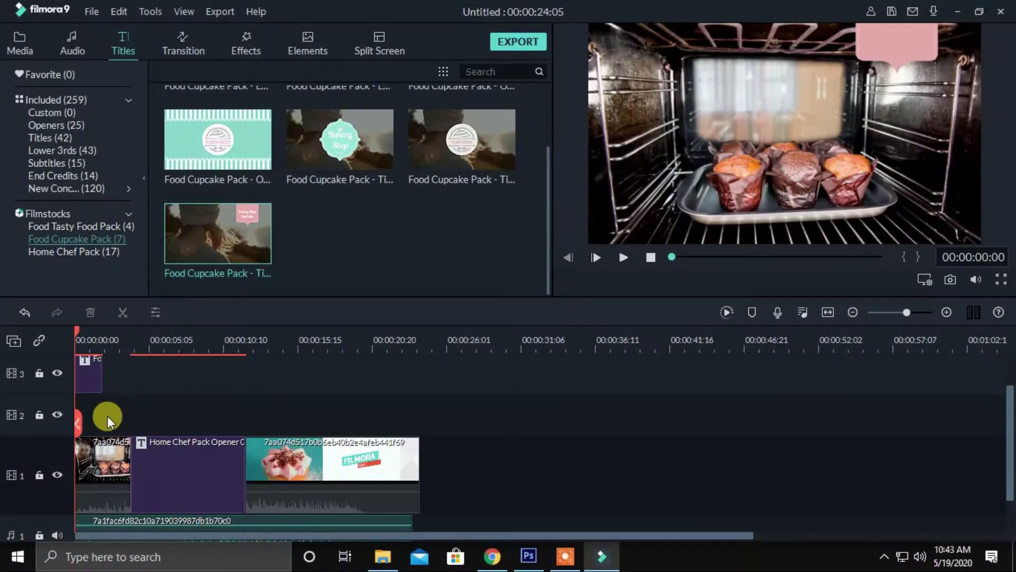
# Add the Food Cupcake Pack "Bakery Lower Third" title at the start of video track 2 and play it back
pyautogui.scroll(2, 268, 187)
pyautogui.moveTo(241, 159); pyautogui.dragTo(45, 417)
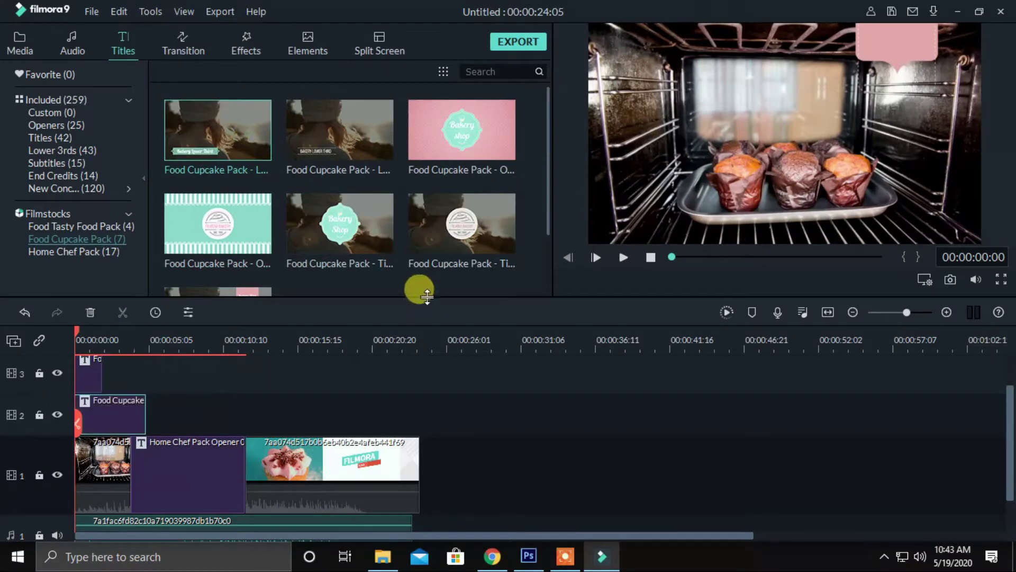
pyautogui.press('space')
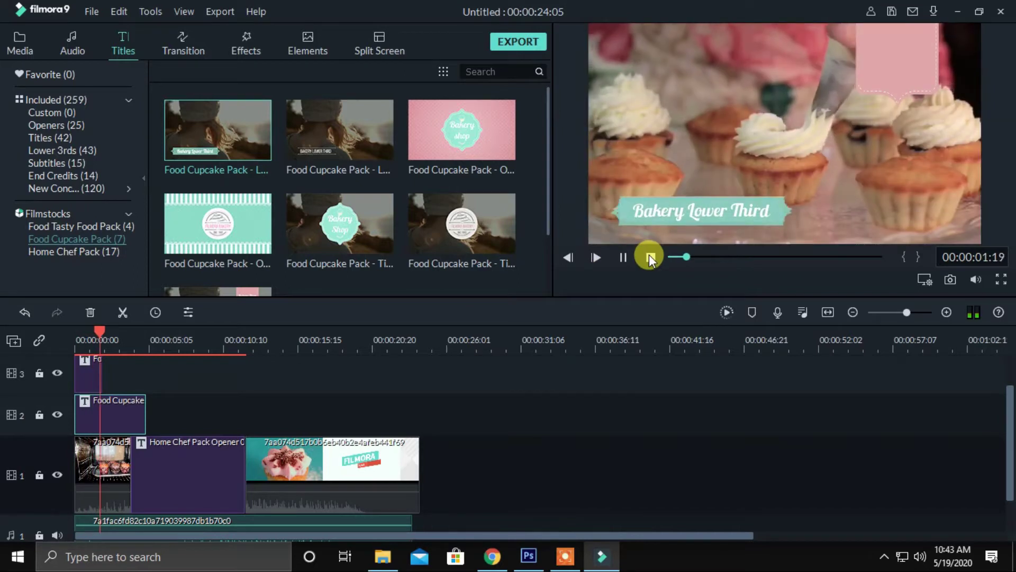
pyautogui.click(649, 256)
# Select the "Bakery Lower Third" title in the video frame and nudge it slightly up and to the right
pyautogui.click(795, 208)
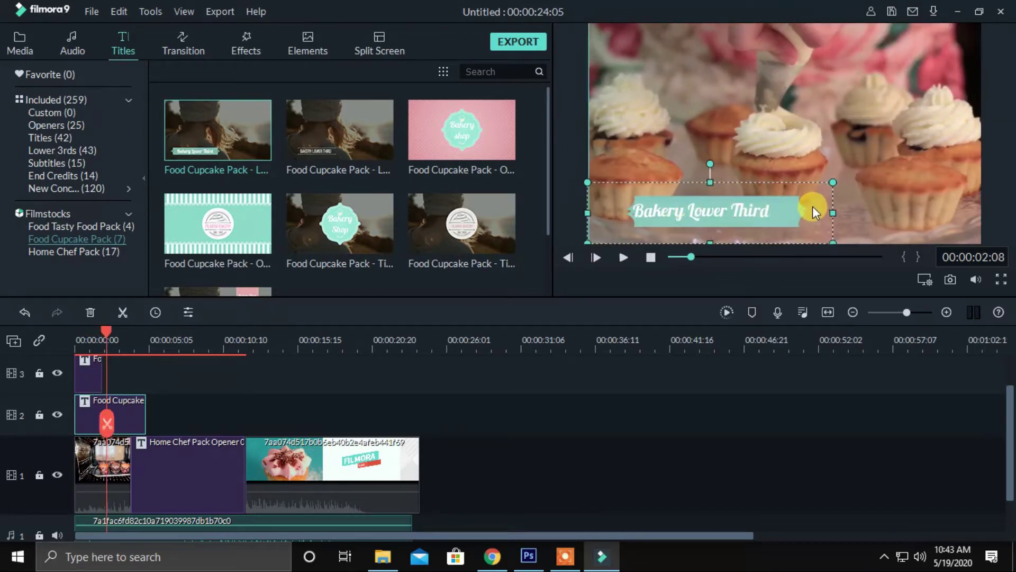
pyautogui.moveTo(828, 209); pyautogui.dragTo(829, 211)
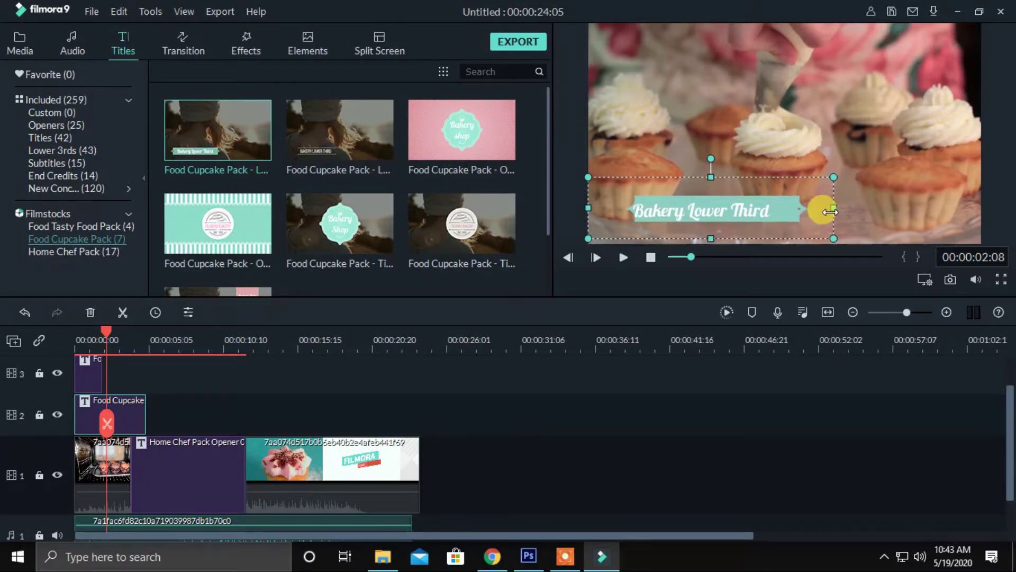
pyautogui.moveTo(704, 210); pyautogui.dragTo(720, 209)
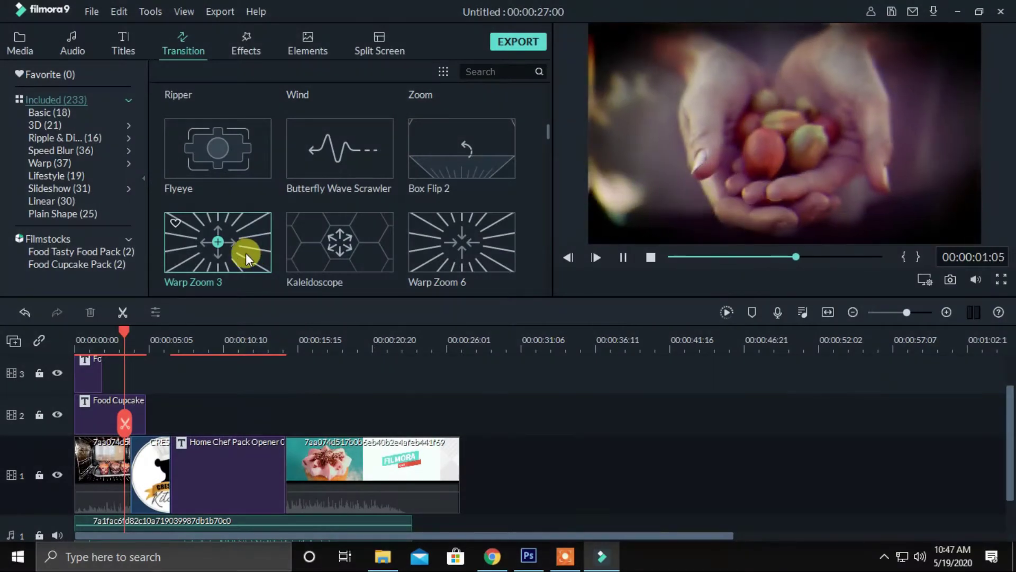
# Apply the Warp Zoom 3 transition between the muffin clip and the kitchen logo clip, and play it back
pyautogui.moveTo(246, 253); pyautogui.dragTo(138, 456)
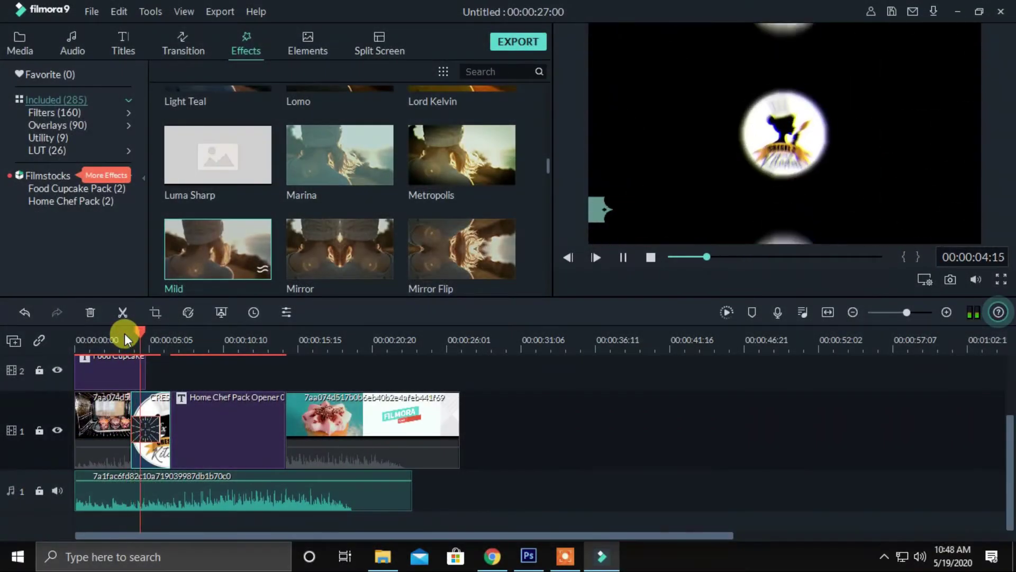
pyautogui.press('space')
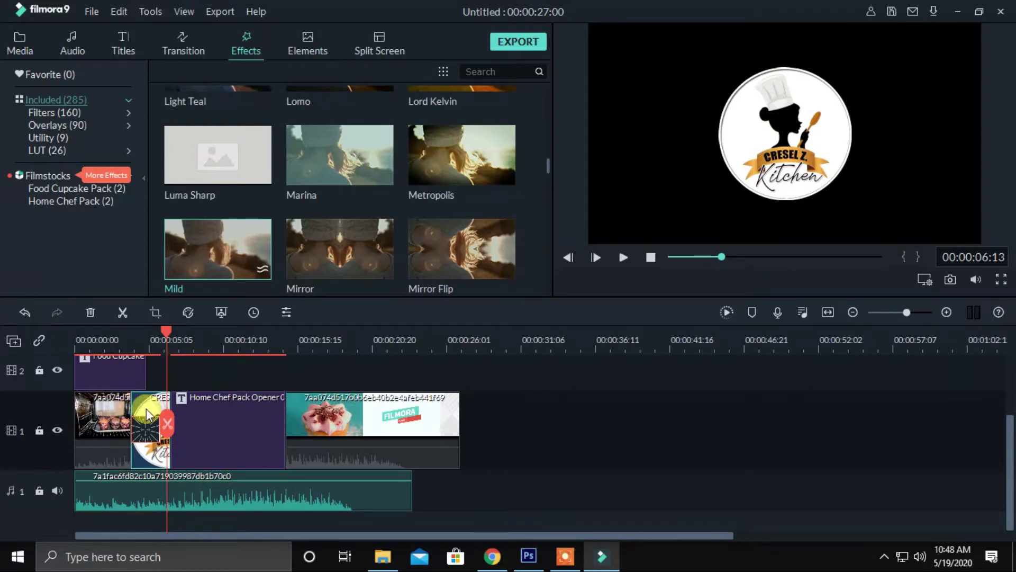
# Undo the last change and replay the transition from the muffin clip into the kitchen logo clip
pyautogui.click(25, 312)
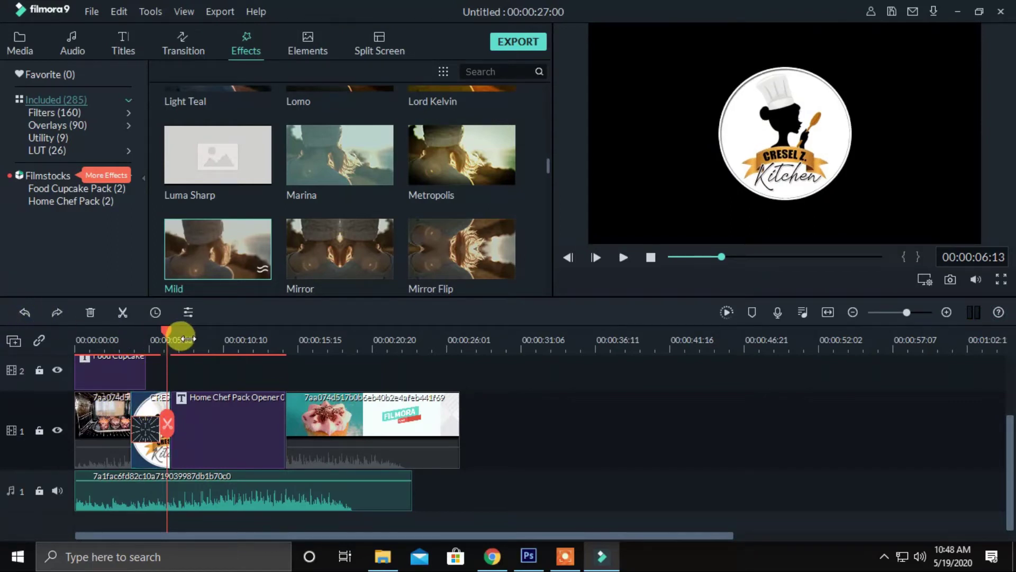
pyautogui.moveTo(163, 329); pyautogui.dragTo(121, 332)
pyautogui.press('space')
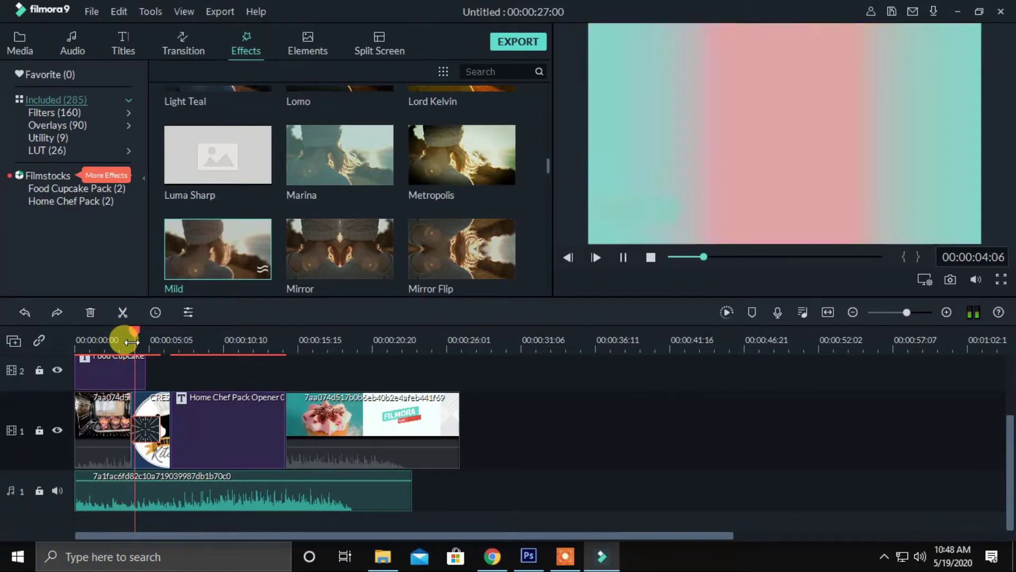
pyautogui.press('space')
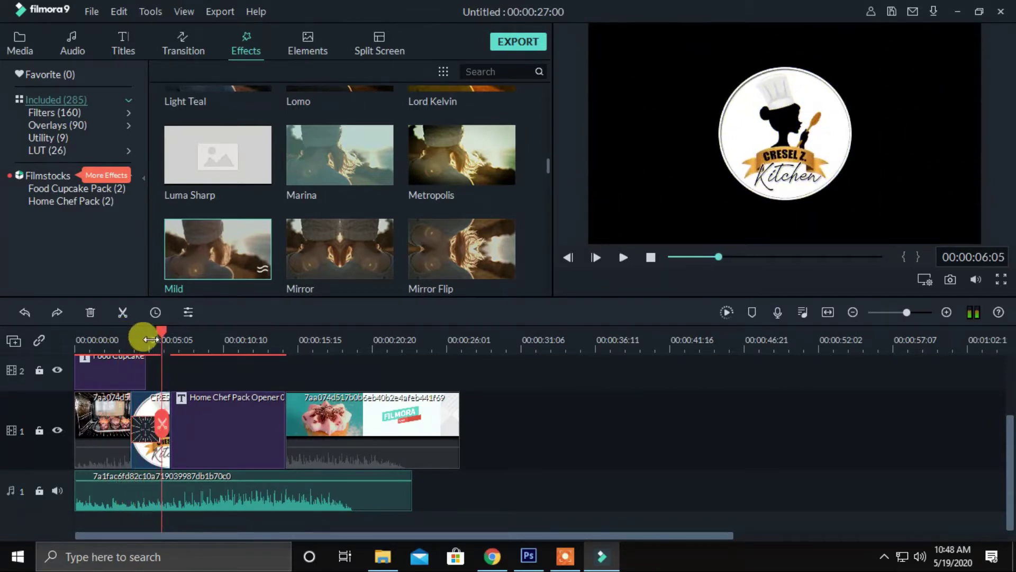
# Enlarge the round kitchen logo so it fills most of the video frame's height
pyautogui.click(770, 157)
pyautogui.moveTo(850, 199); pyautogui.dragTo(889, 228)
pyautogui.moveTo(854, 194); pyautogui.dragTo(832, 174)
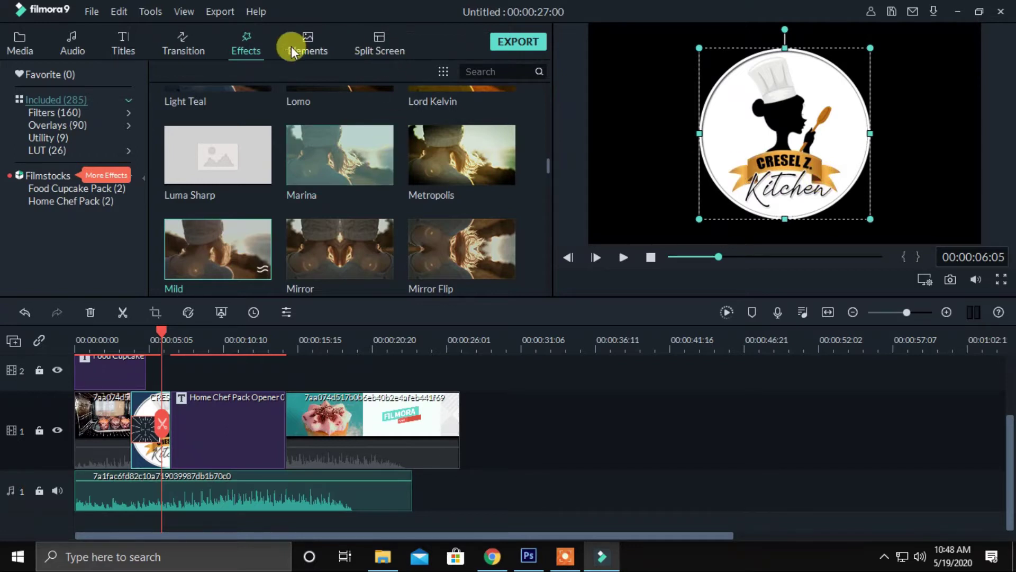
# Add the cake slice element from the Food Cupcake Pack to video track 2 above the kitchen logo clip
pyautogui.click(307, 42)
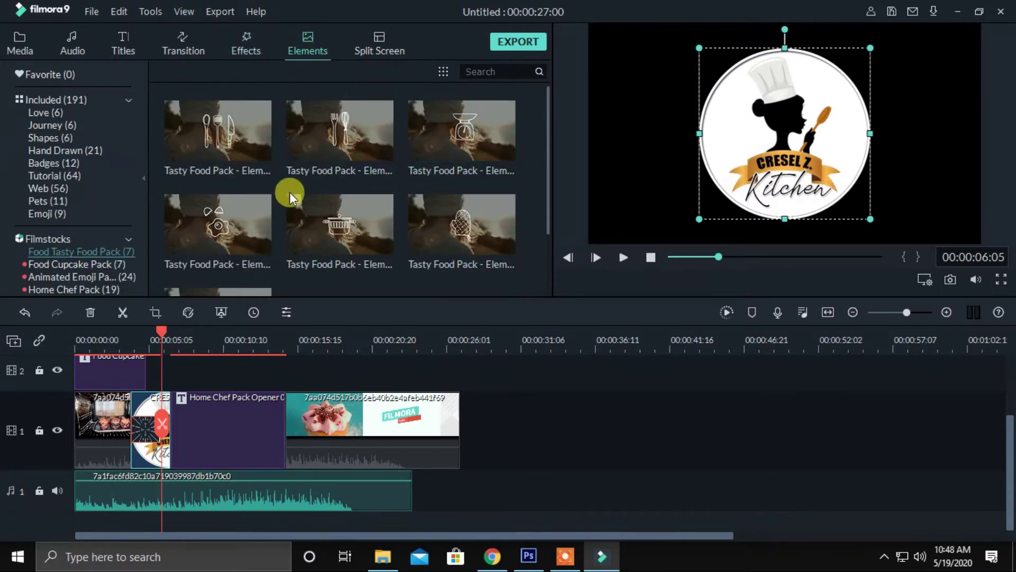
pyautogui.scroll(-2, 290, 192)
pyautogui.scroll(2, 216, 226)
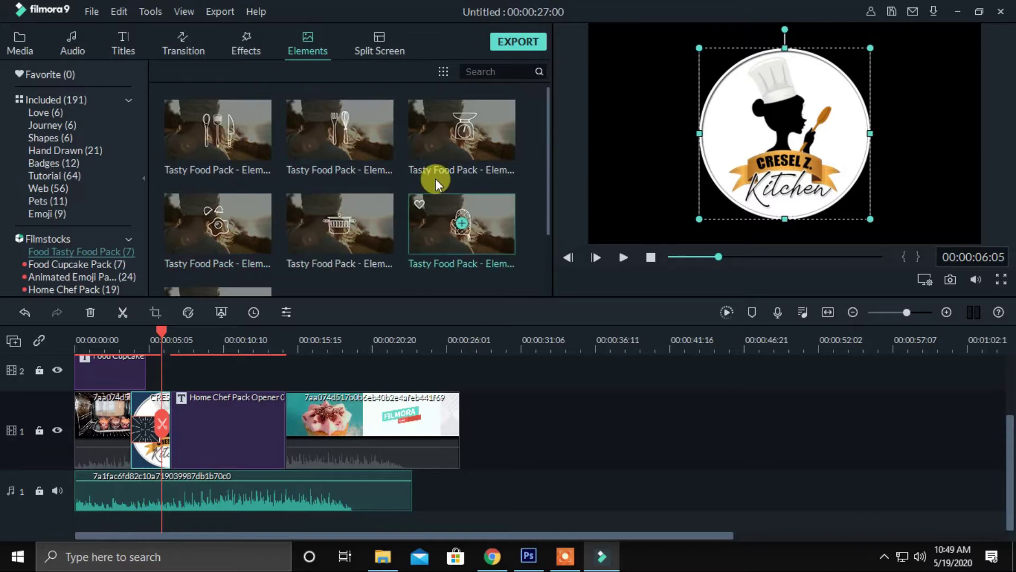
pyautogui.click(95, 264)
pyautogui.scroll(-2, 321, 142)
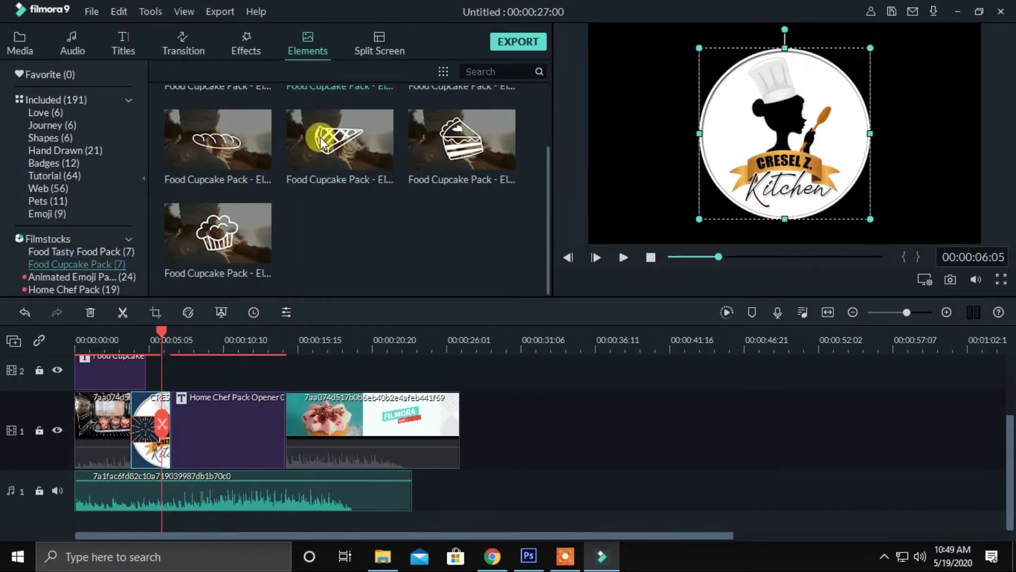
pyautogui.moveTo(475, 153)
pyautogui.moveTo(475, 145); pyautogui.dragTo(215, 395)
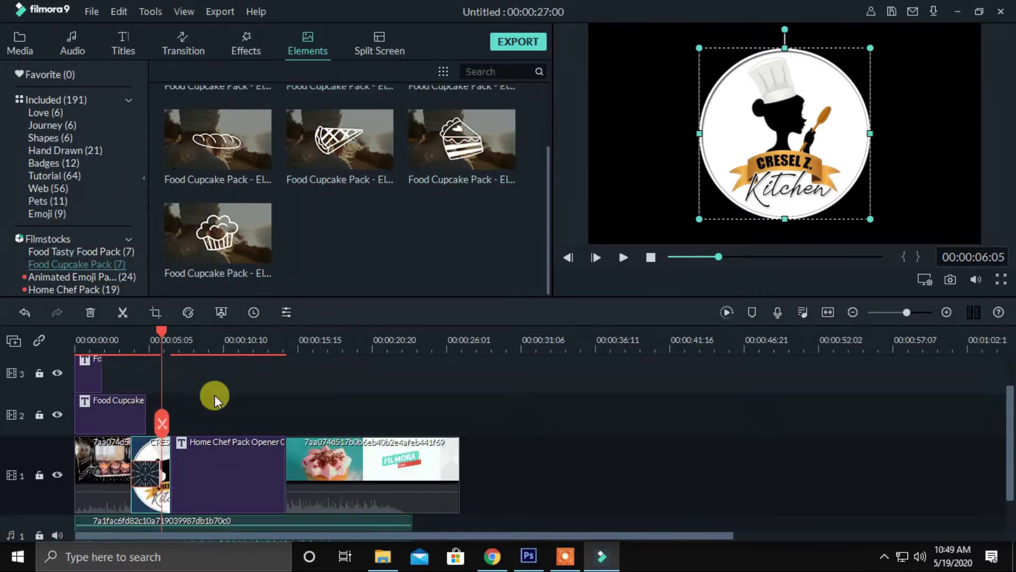
pyautogui.moveTo(457, 168); pyautogui.dragTo(169, 429)
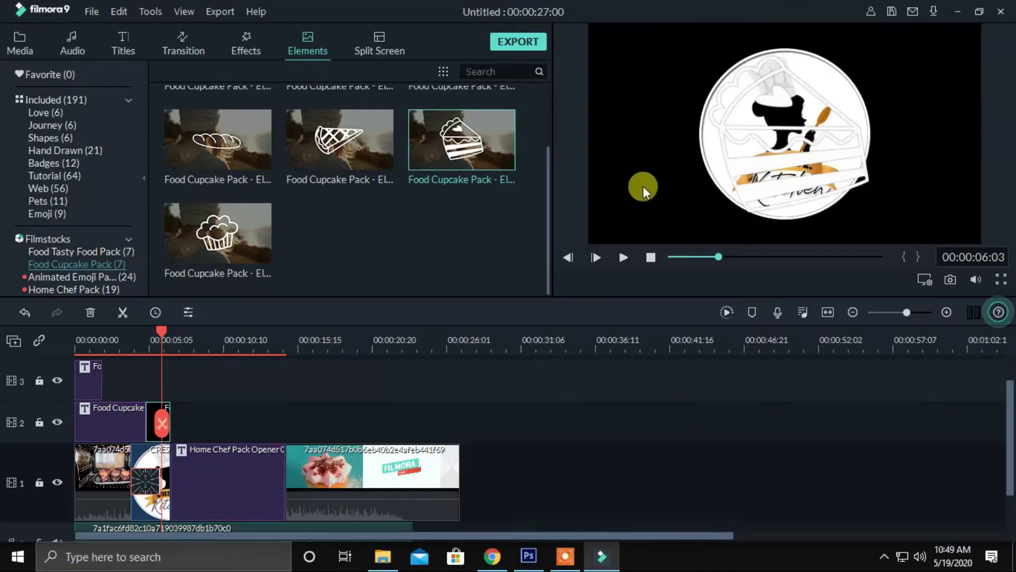
# Shrink the cake slice element and place it in the black area to the upper left of the kitchen logo
pyautogui.click(863, 166)
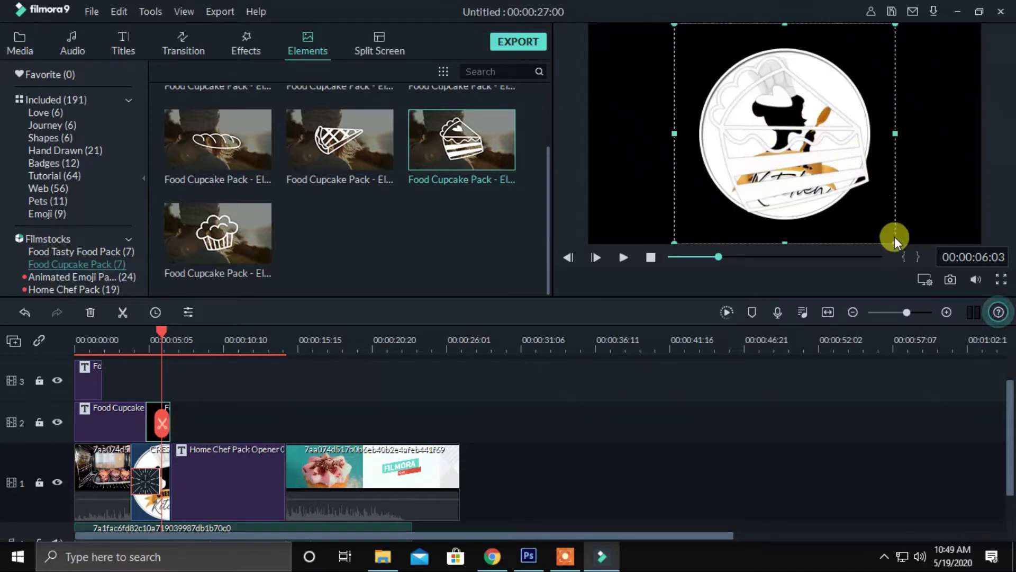
pyautogui.moveTo(893, 238); pyautogui.dragTo(677, 94)
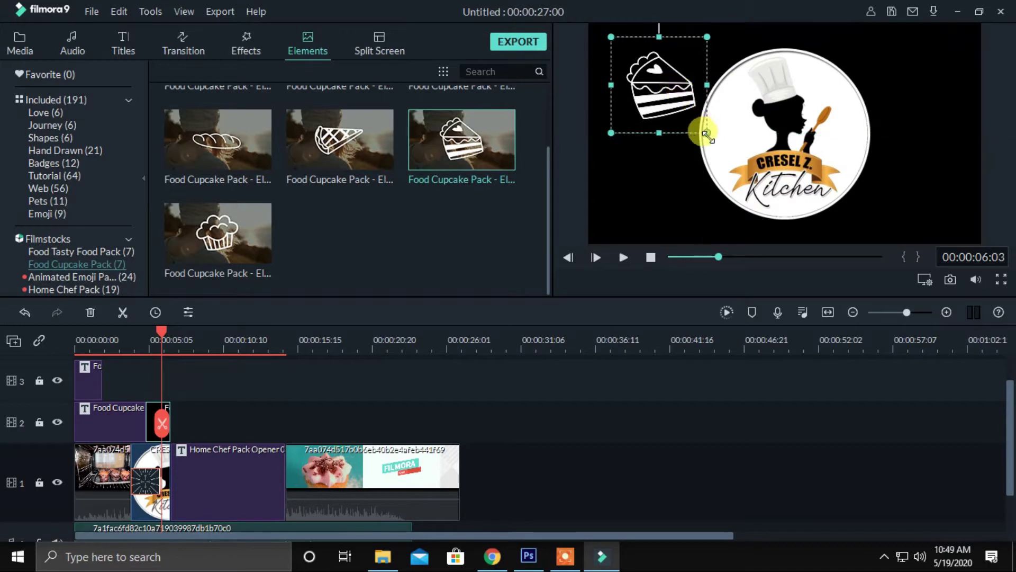
# Shrink the cake slice slightly more and add the cupcake element to video track 3, trimmed to end with the kitchen logo clip
pyautogui.moveTo(707, 134); pyautogui.dragTo(687, 120)
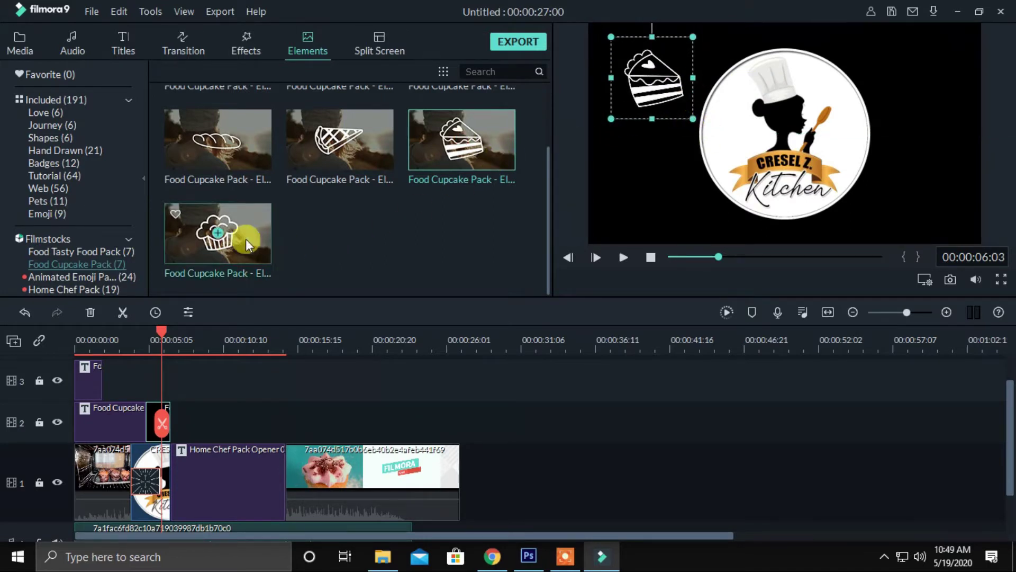
pyautogui.moveTo(239, 236); pyautogui.dragTo(150, 393)
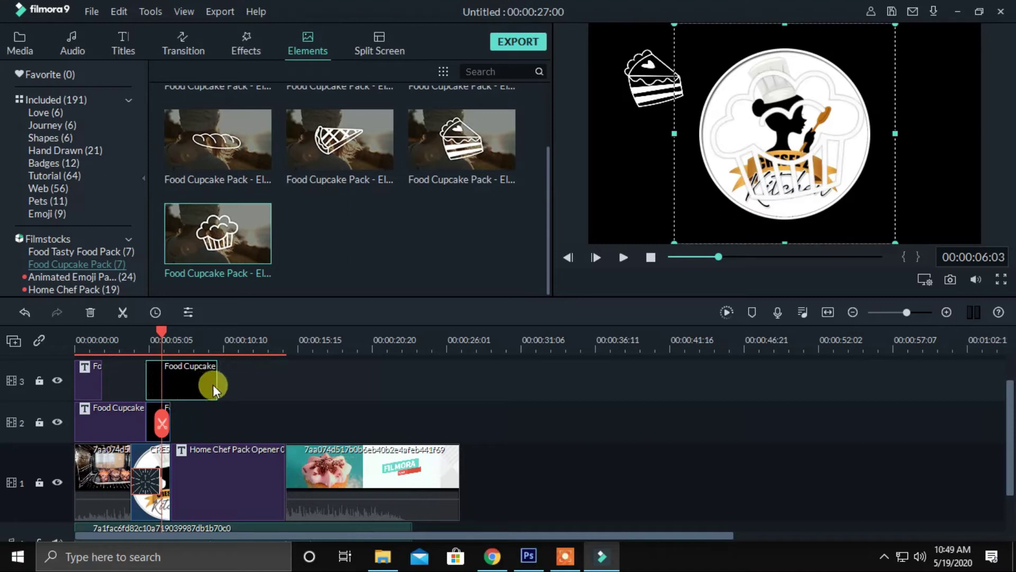
pyautogui.moveTo(217, 386); pyautogui.dragTo(170, 386)
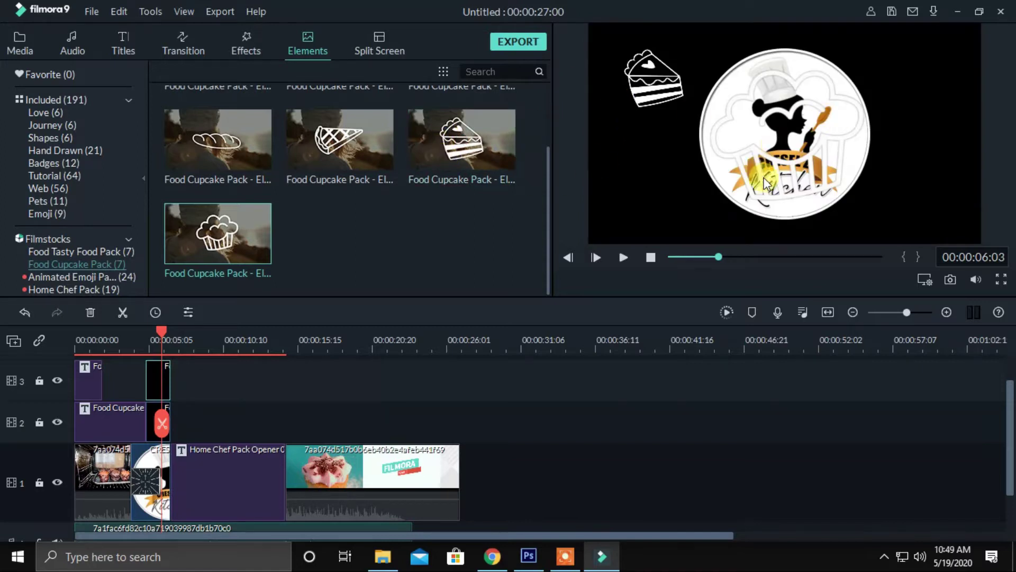
# Shrink the cupcake into the black area to the logo's upper right and move the pie slice to the logo's lower right
pyautogui.moveTo(799, 104); pyautogui.dragTo(911, 75)
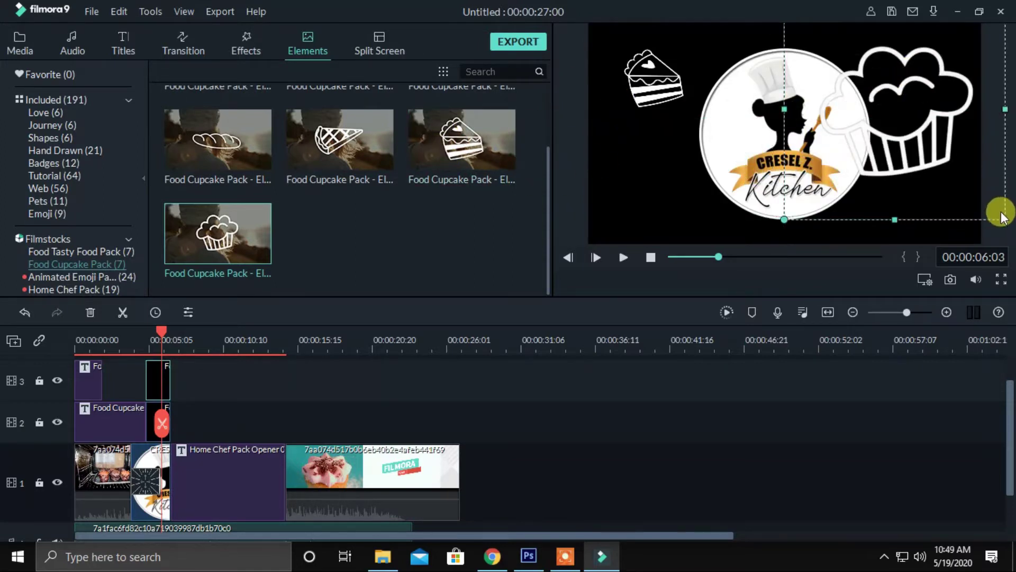
pyautogui.moveTo(942, 167); pyautogui.dragTo(872, 95)
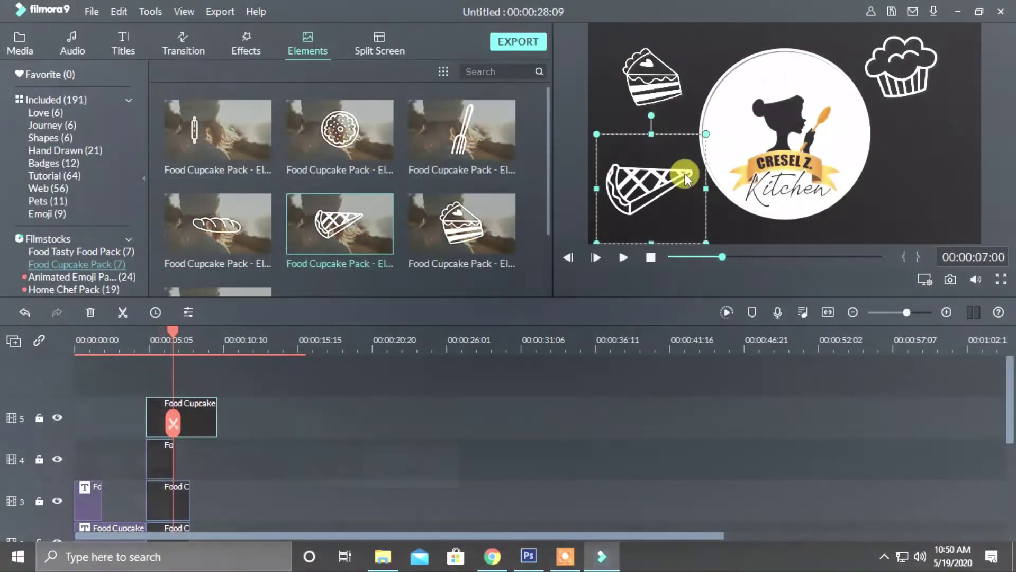
pyautogui.moveTo(684, 173); pyautogui.dragTo(947, 174)
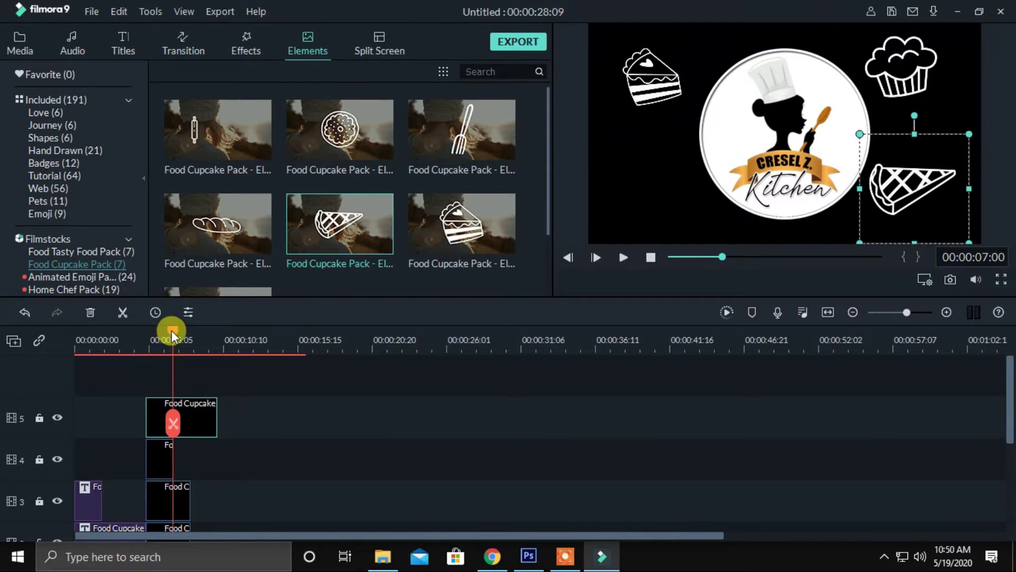
# Play the kitchen logo section to check the food elements around the logo
pyautogui.moveTo(171, 330); pyautogui.dragTo(137, 337)
pyautogui.press('space')
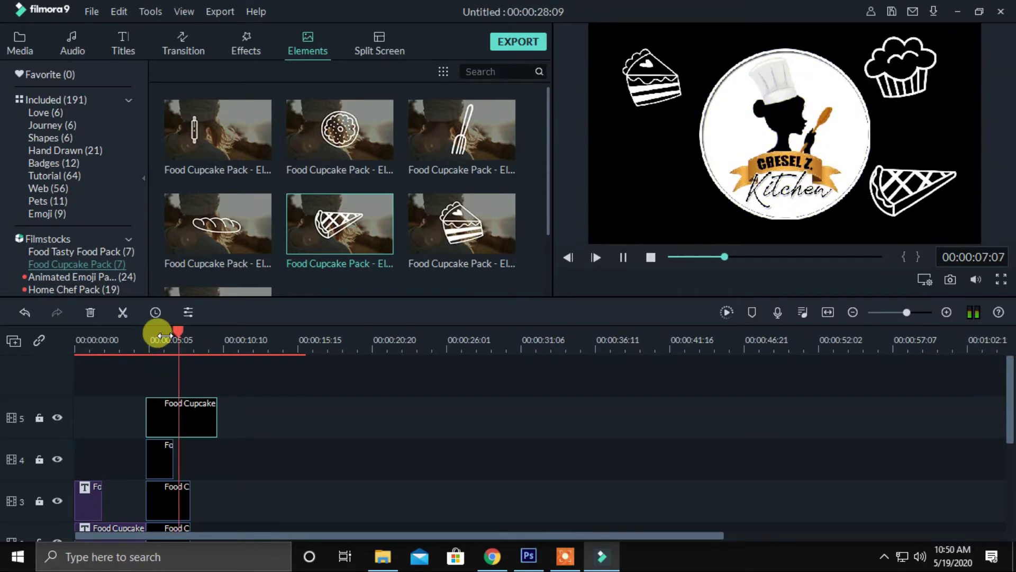
pyautogui.press('space')
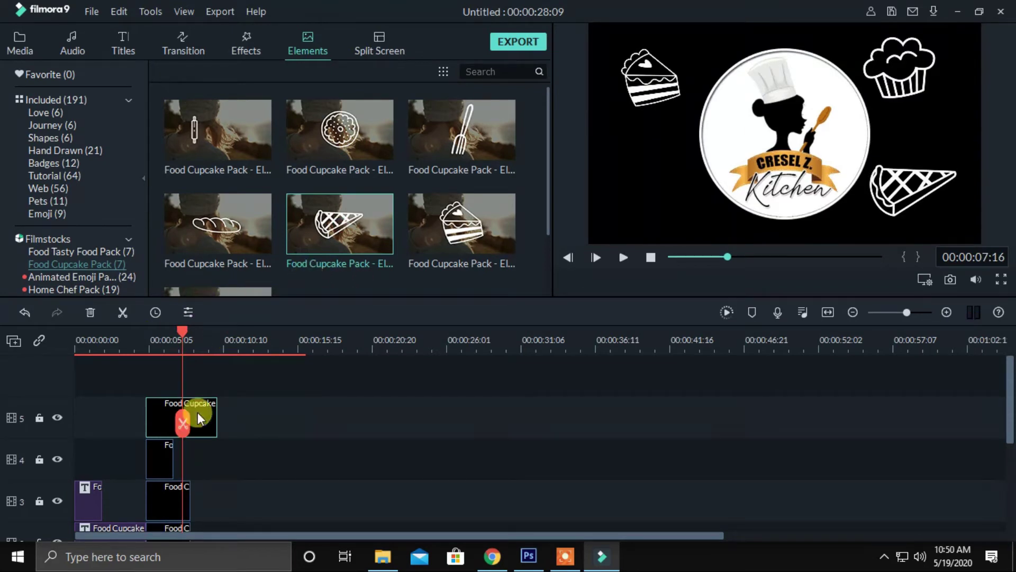
# Delete the food element clip on video track 4 and replay the kitchen logo section
pyautogui.click(166, 459)
pyautogui.press('Delete')
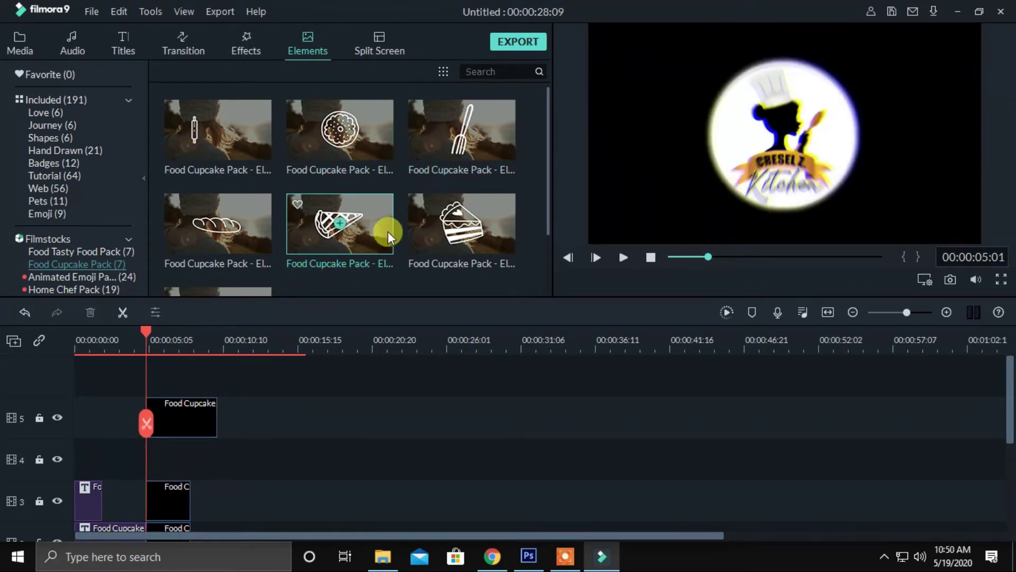
pyautogui.press('space')
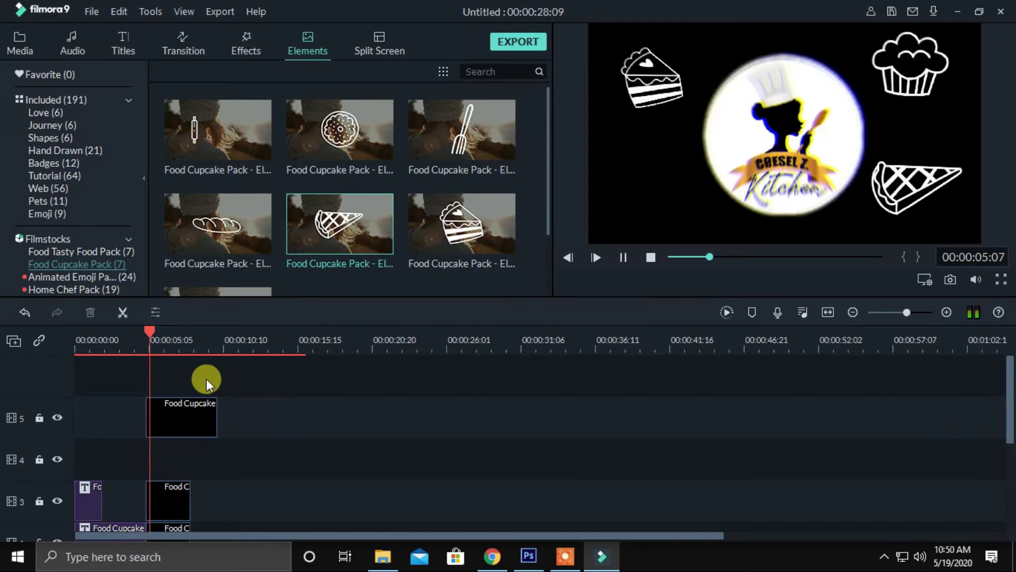
# Add the cooking pot element from the Food Tasty Food Pack to video track 4, aligned with the start of the other food elements
pyautogui.scroll(-2, 451, 172)
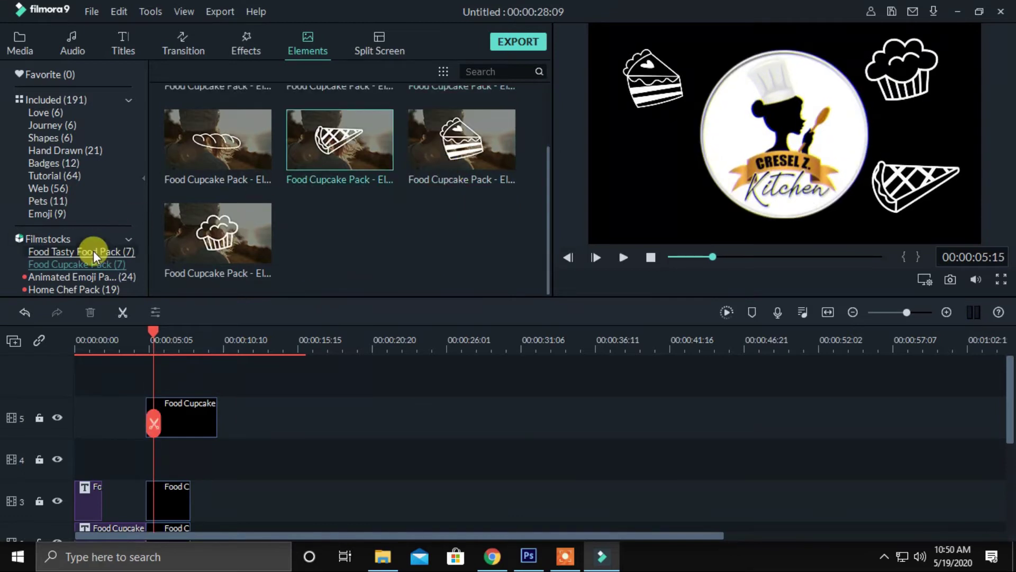
pyautogui.click(79, 287)
pyautogui.click(77, 276)
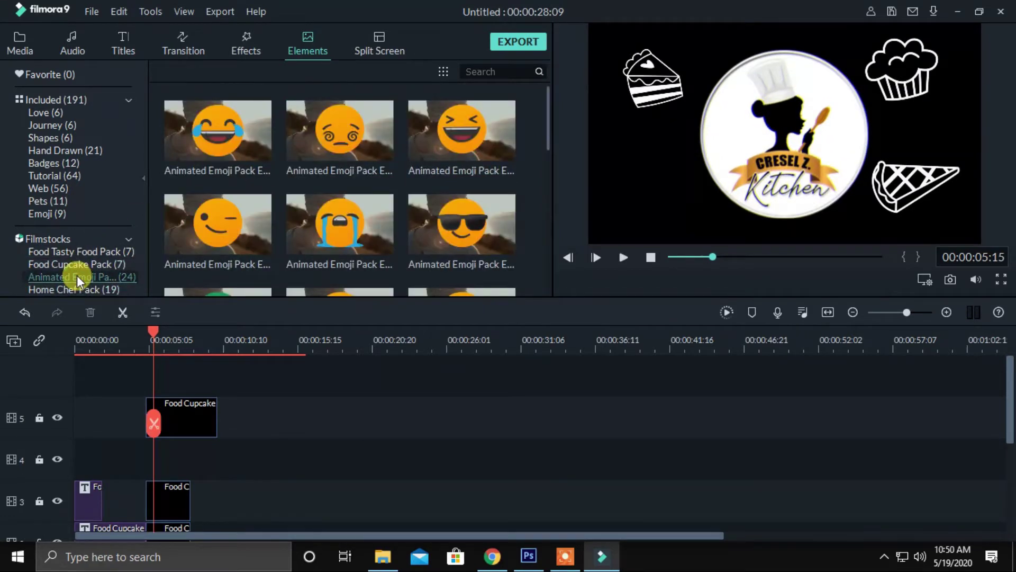
pyautogui.click(82, 252)
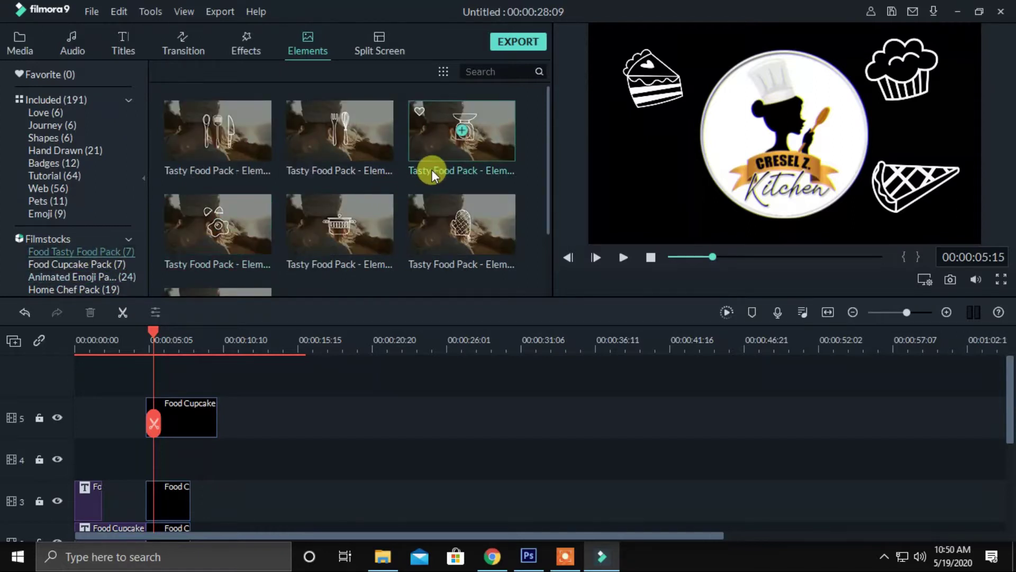
pyautogui.scroll(-2, 392, 200)
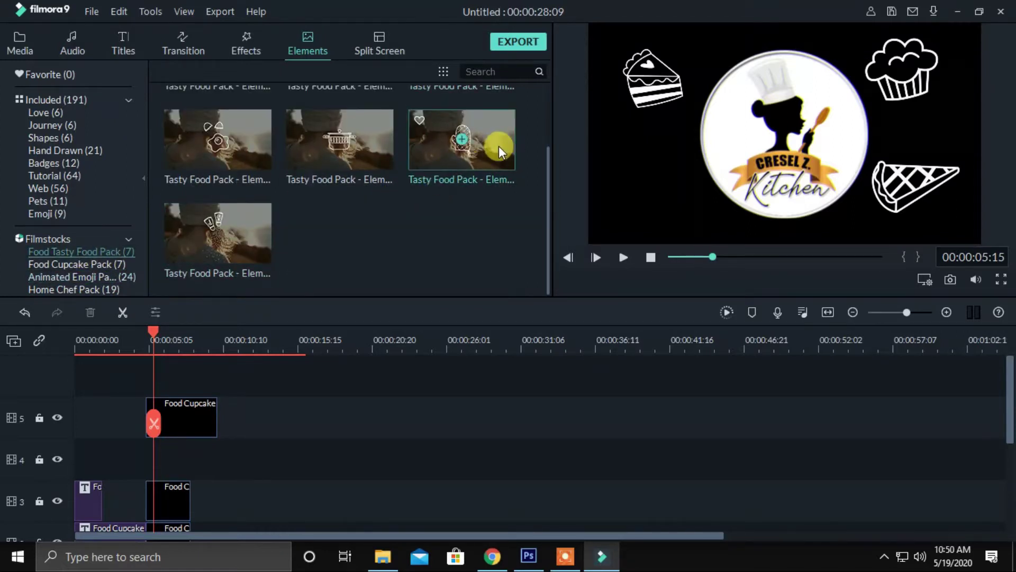
pyautogui.moveTo(354, 158); pyautogui.dragTo(146, 459)
# Shrink the cooking pot element and place it in the black area to the lower left of the kitchen logo
pyautogui.press('space')
pyautogui.moveTo(808, 131); pyautogui.dragTo(660, 179)
pyautogui.moveTo(696, 139); pyautogui.dragTo(745, 90)
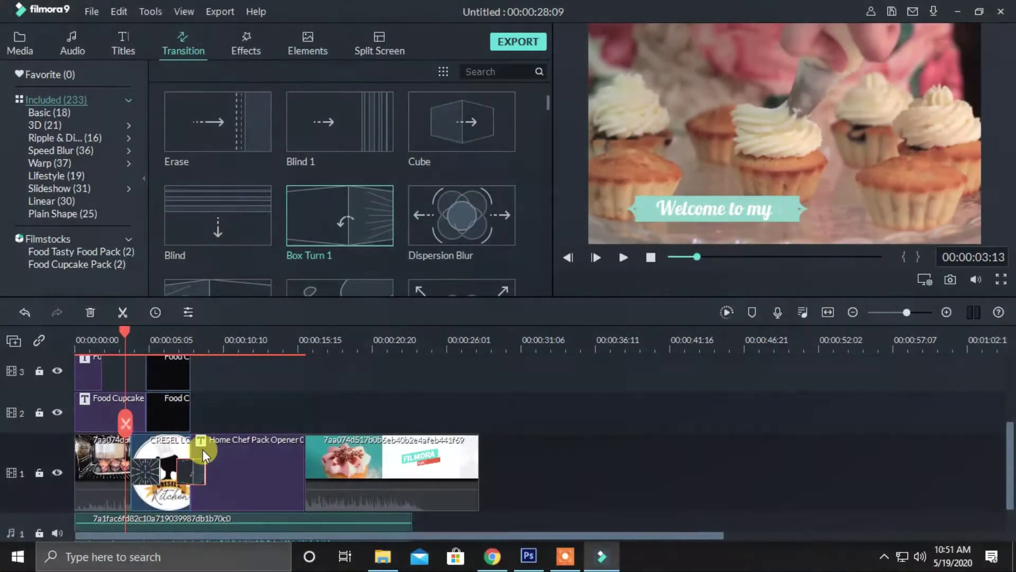
# Trim the pot and pie element clips on tracks 4 and 5 to end with the kitchen logo clip, and play the result
pyautogui.scroll(2, 201, 429)
pyautogui.moveTo(216, 418); pyautogui.dragTo(190, 419)
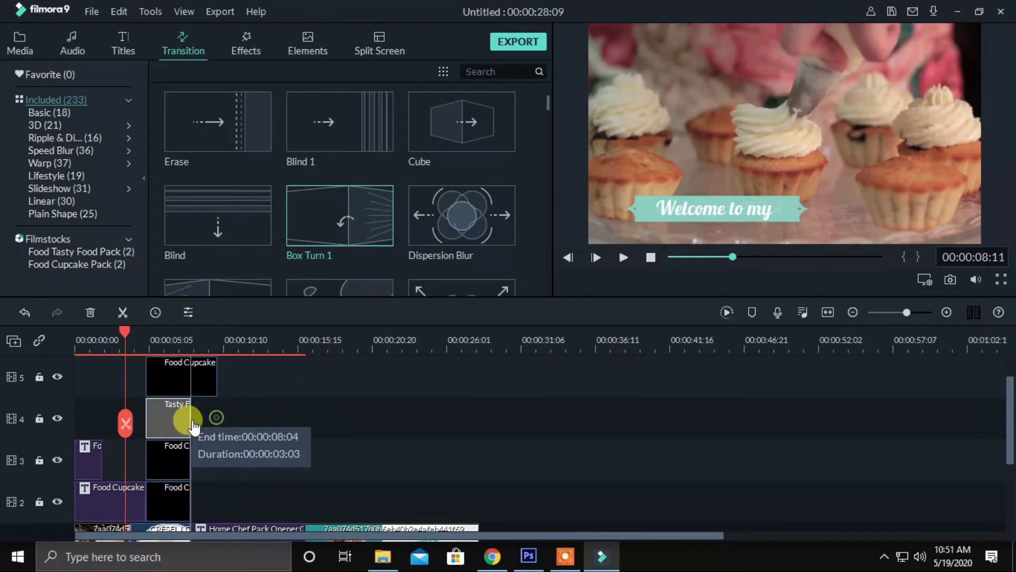
pyautogui.moveTo(218, 375); pyautogui.dragTo(189, 384)
pyautogui.press('space')
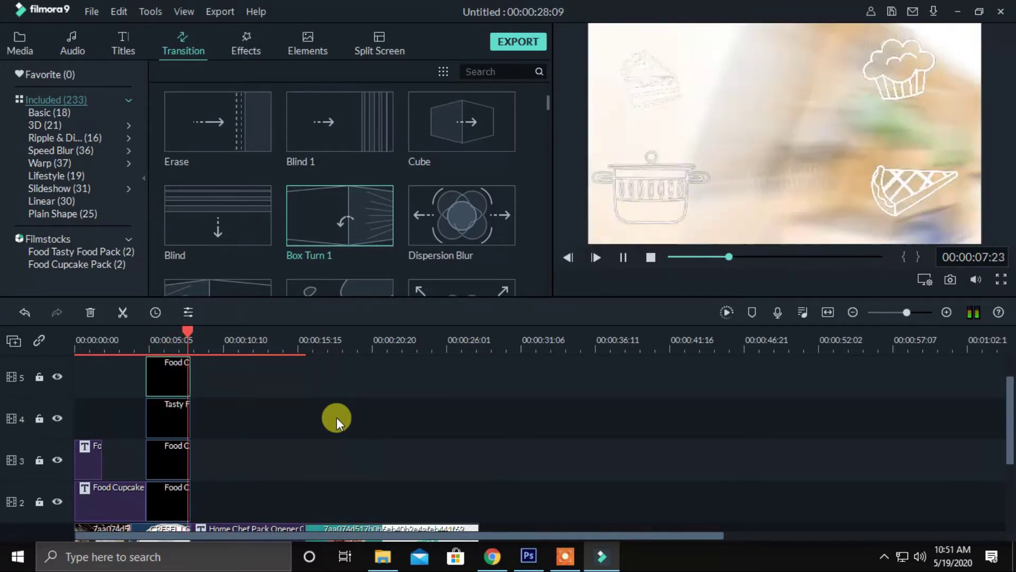
pyautogui.press('space')
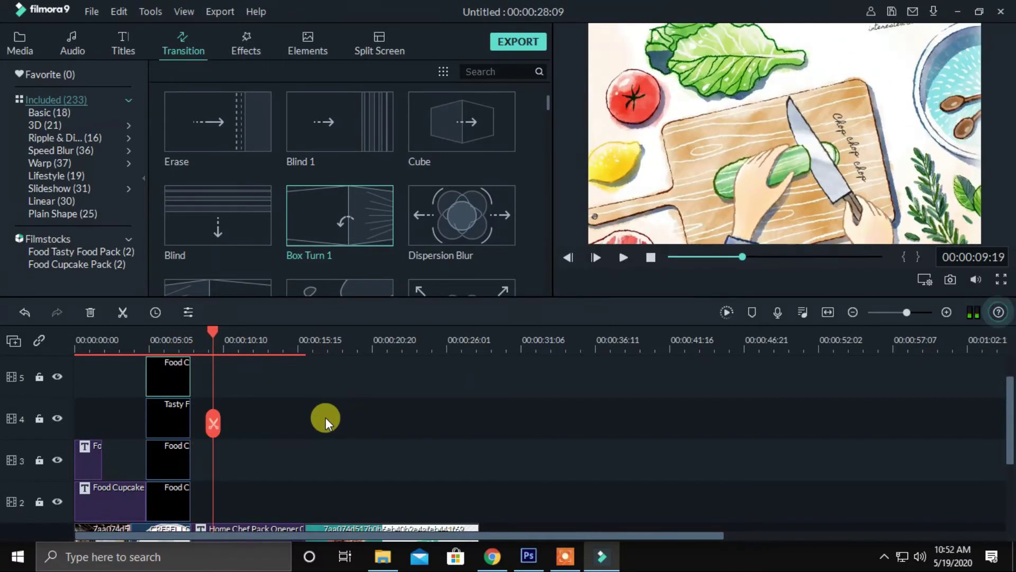
# Shorten the food element clips stacked above the kitchen logo so they end shortly before the logo clip's end
pyautogui.scroll(-1, 211, 426)
pyautogui.moveTo(189, 458); pyautogui.dragTo(183, 468)
pyautogui.moveTo(180, 468); pyautogui.dragTo(176, 468)
pyautogui.moveTo(187, 418)
pyautogui.mouseDown()
pyautogui.moveTo(178, 418)
pyautogui.moveTo(186, 397)
pyautogui.moveTo(178, 412)
pyautogui.mouseUp()
pyautogui.scroll(-1, 205, 384)
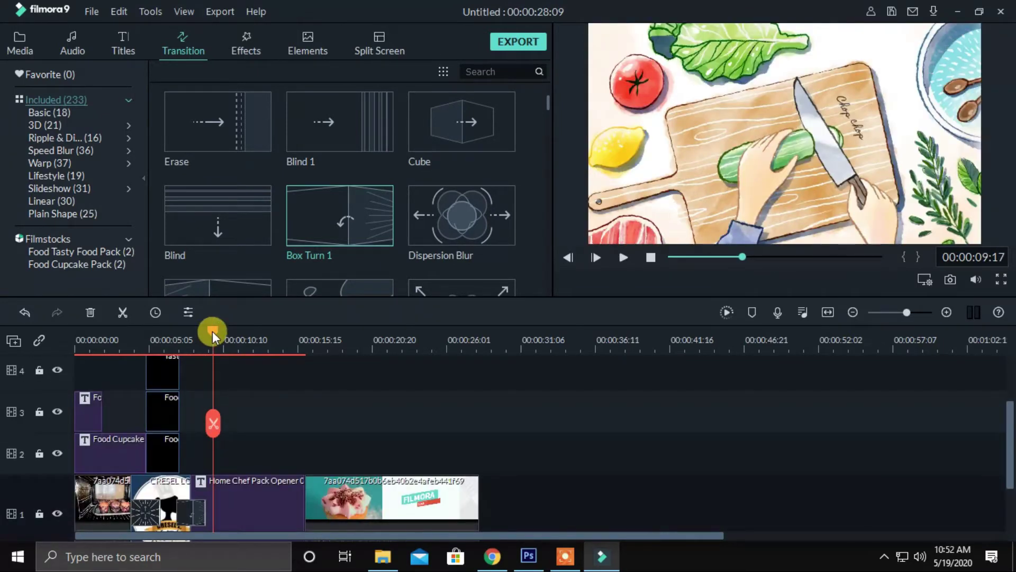
# Play from just before the food elements into the Home Chef Pack opener to check the new element timing
pyautogui.moveTo(211, 332); pyautogui.dragTo(142, 345)
pyautogui.press('space')
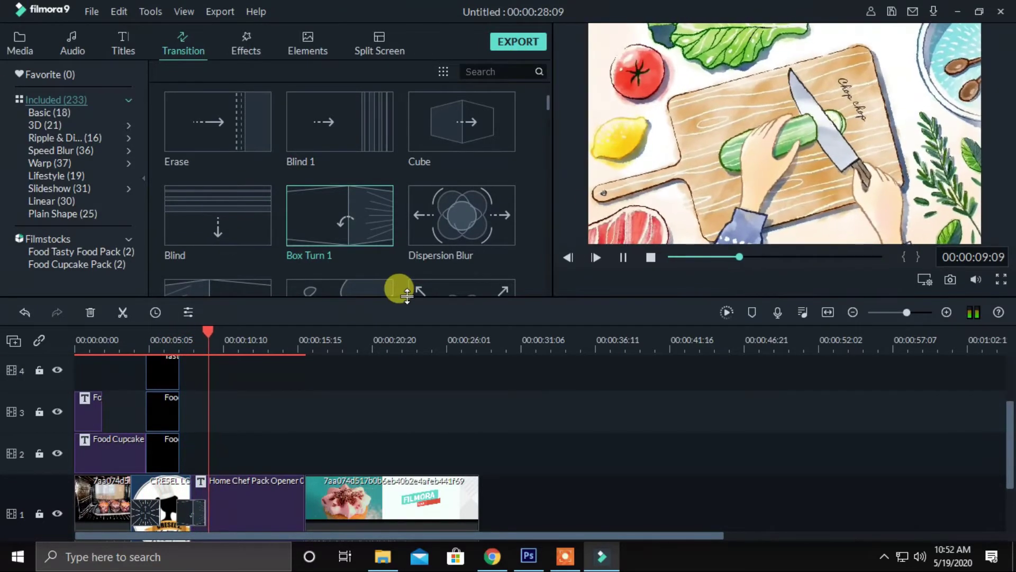
pyautogui.press('space')
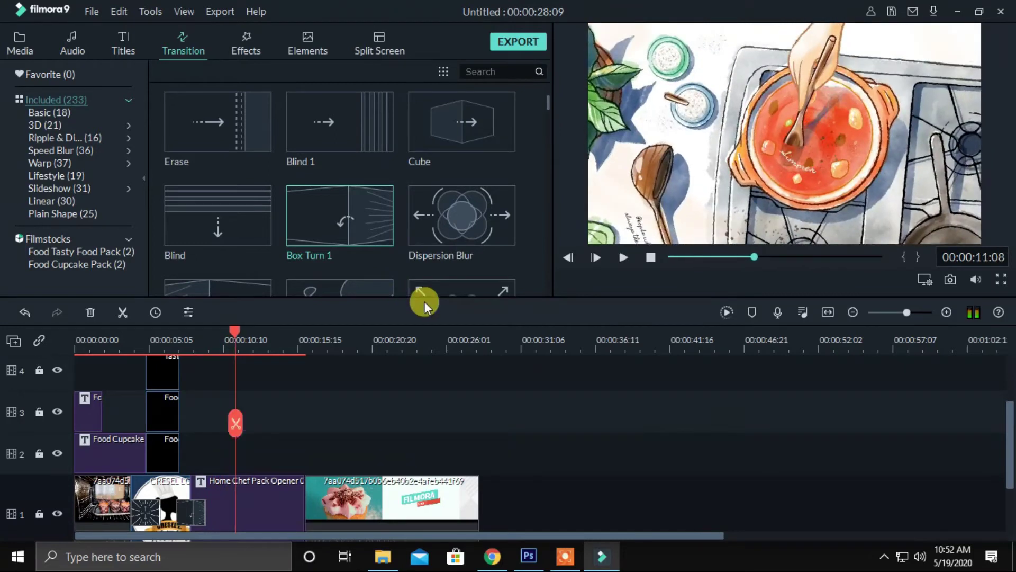
pyautogui.scroll(-2, 351, 373)
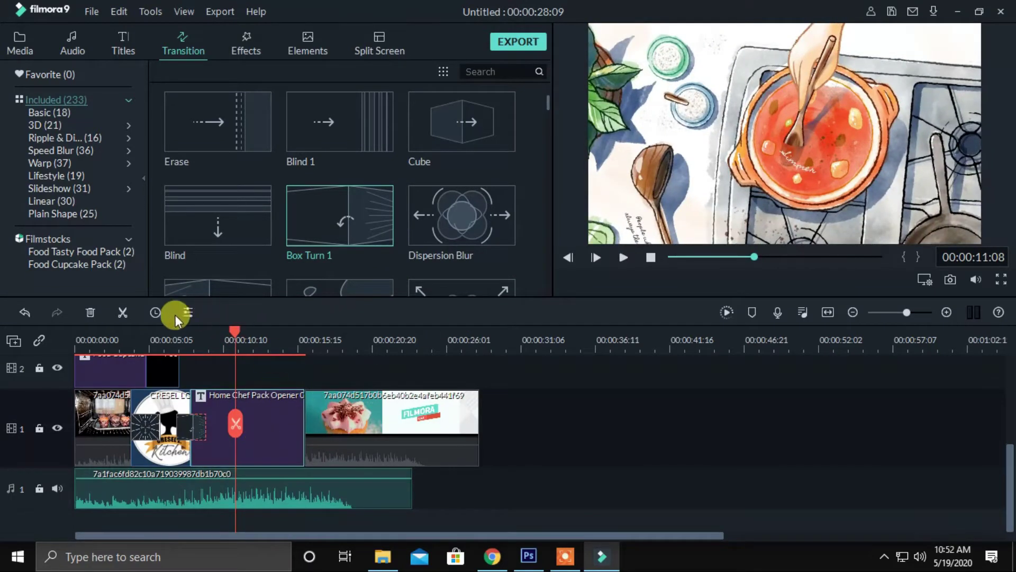
pyautogui.click(155, 312)
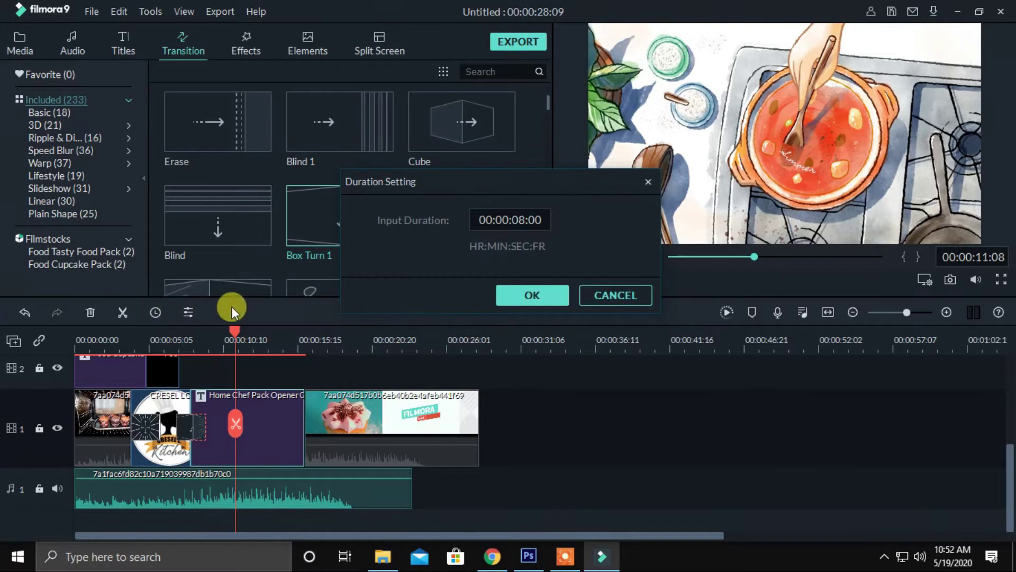
pyautogui.click(648, 181)
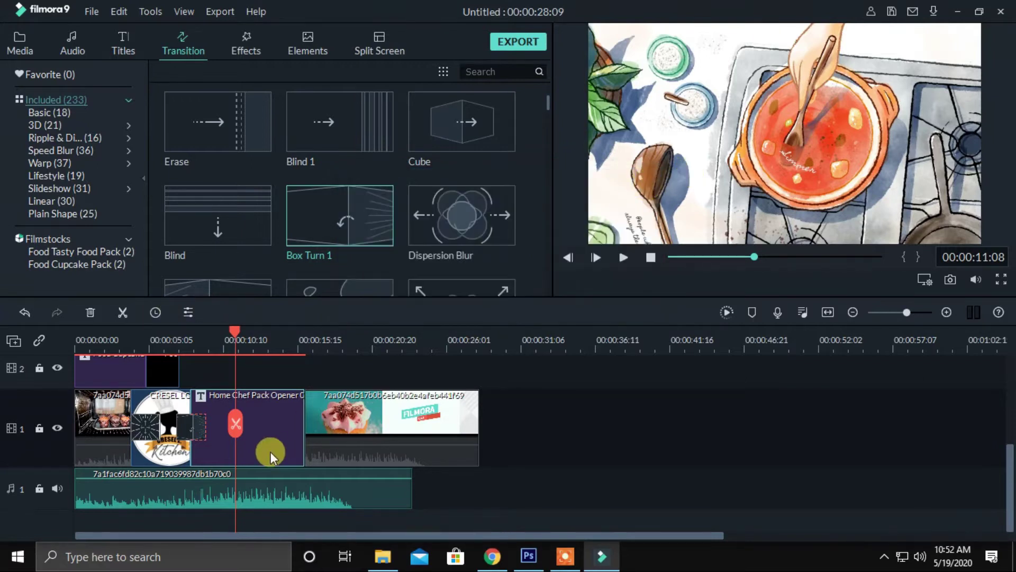
# Play the intro from the beginning through to the pink cupcake clip after the Home Chef Pack opener
pyautogui.moveTo(229, 331); pyautogui.dragTo(190, 339)
pyautogui.press('space')
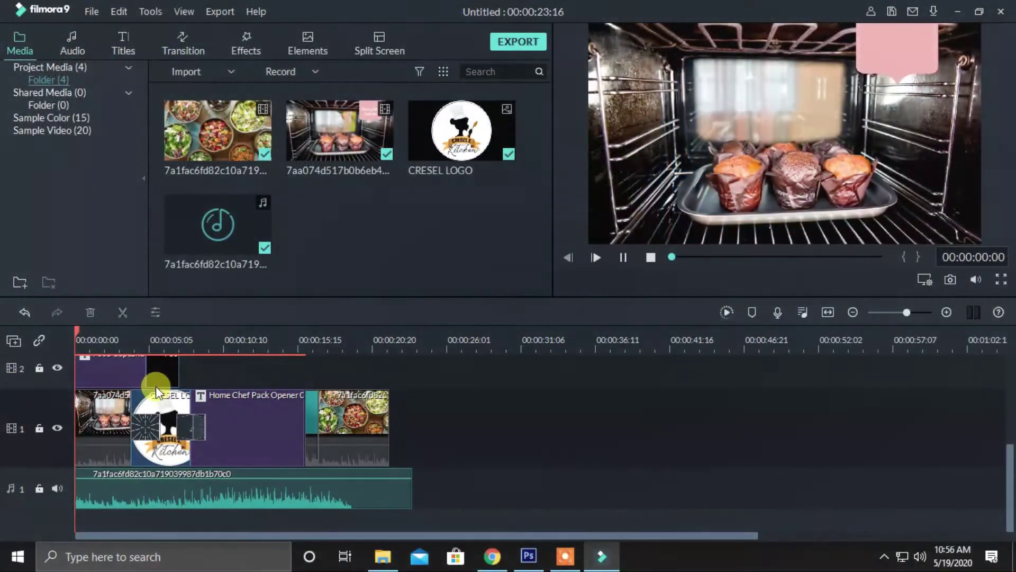
pyautogui.press('space')
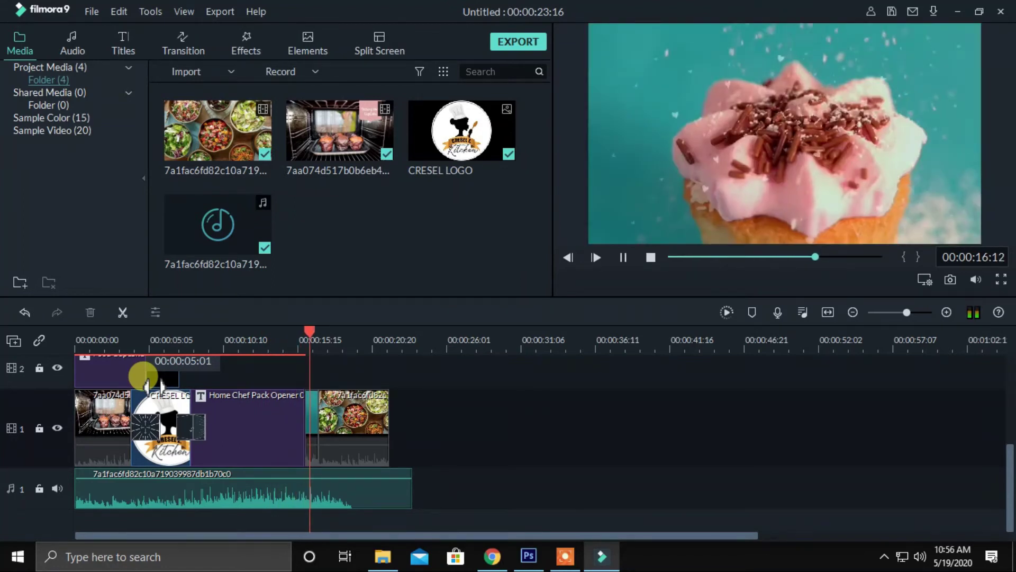
pyautogui.press('space')
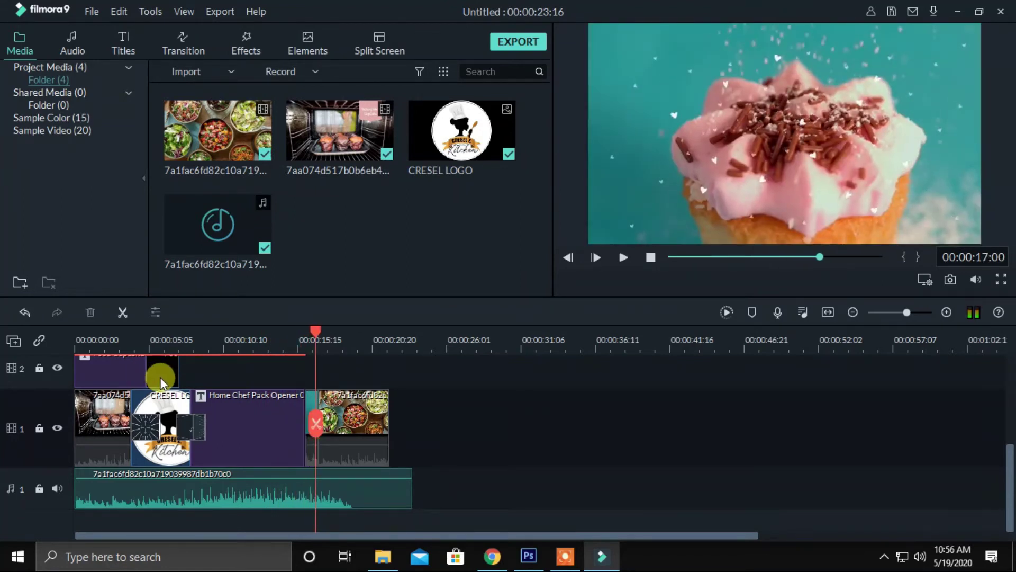
# Add the Box Turn 1 transition between the Home Chef Pack opener and the pink cupcake clip, and preview it
pyautogui.click(180, 44)
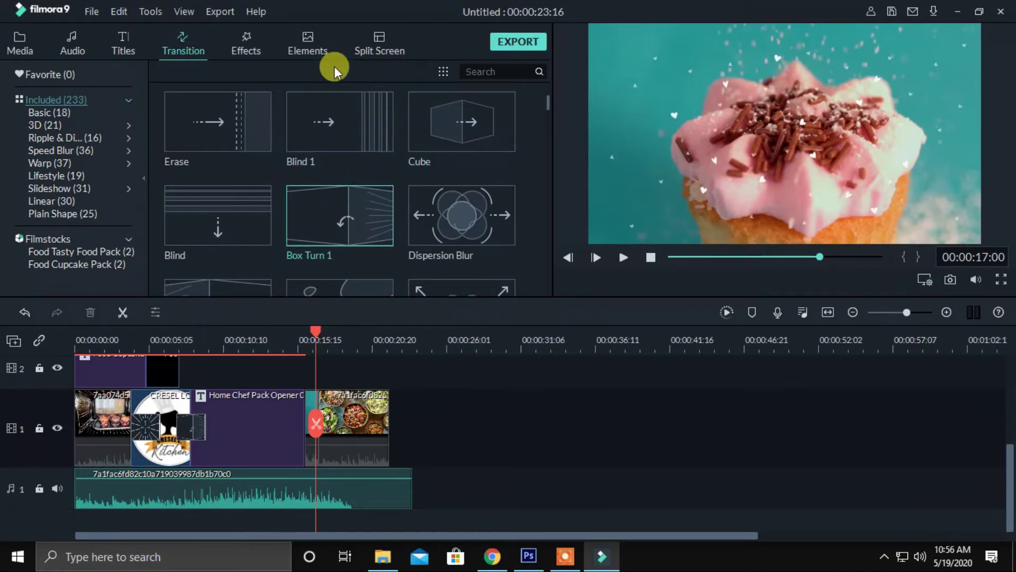
pyautogui.click(308, 46)
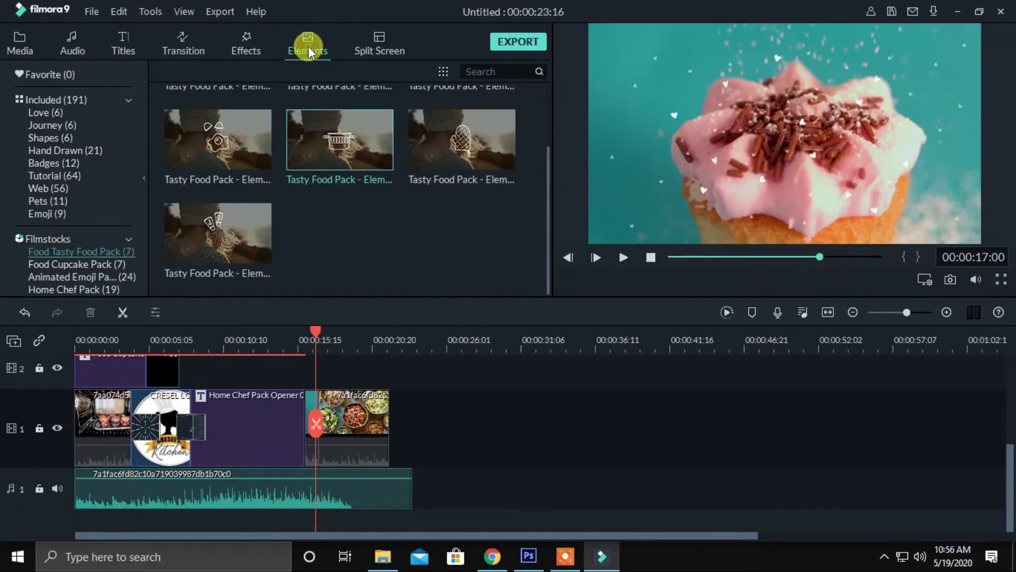
pyautogui.click(180, 45)
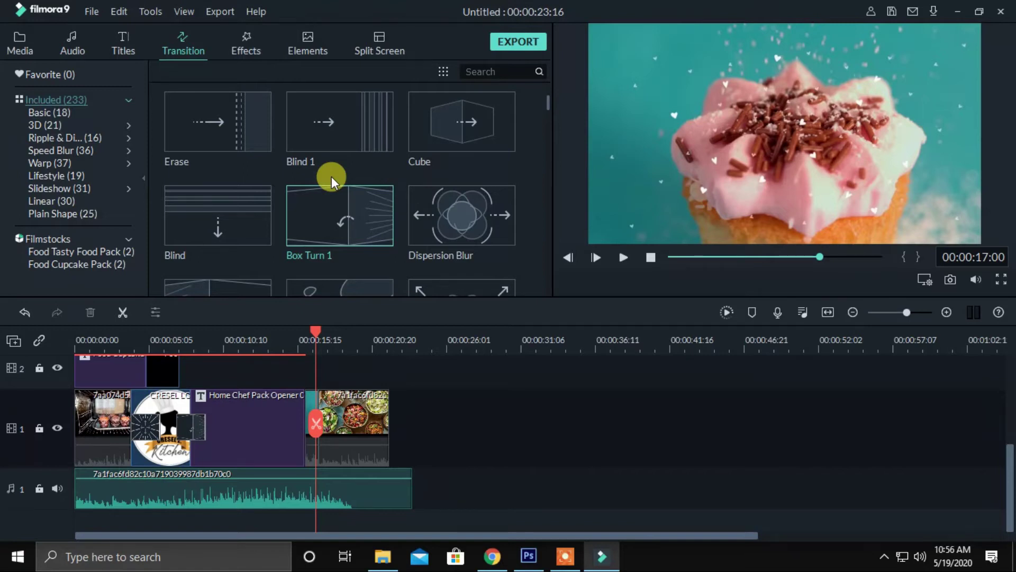
pyautogui.scroll(-3, 331, 176)
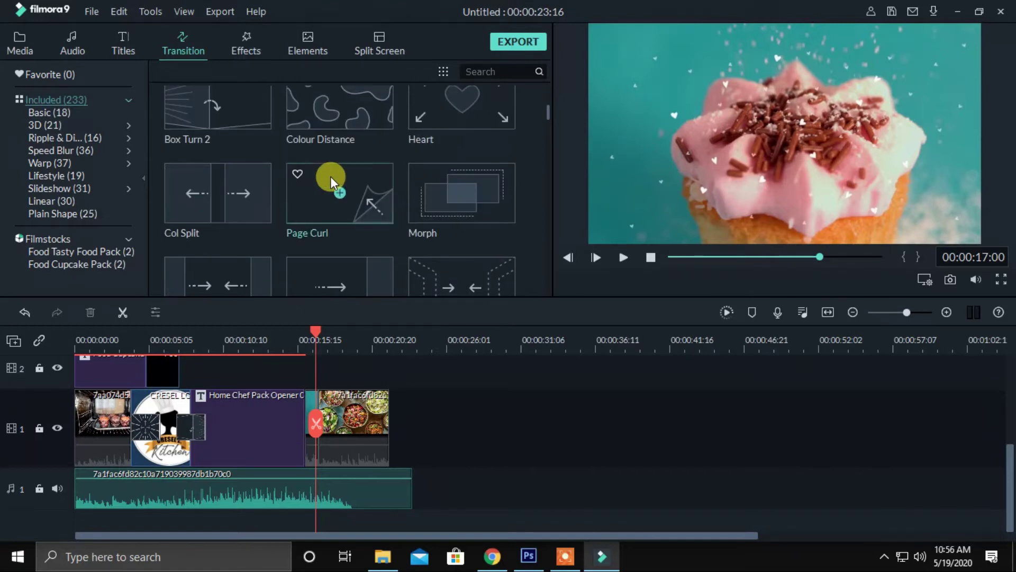
pyautogui.scroll(-3, 379, 179)
pyautogui.scroll(3, 379, 179)
pyautogui.scroll(2, 379, 179)
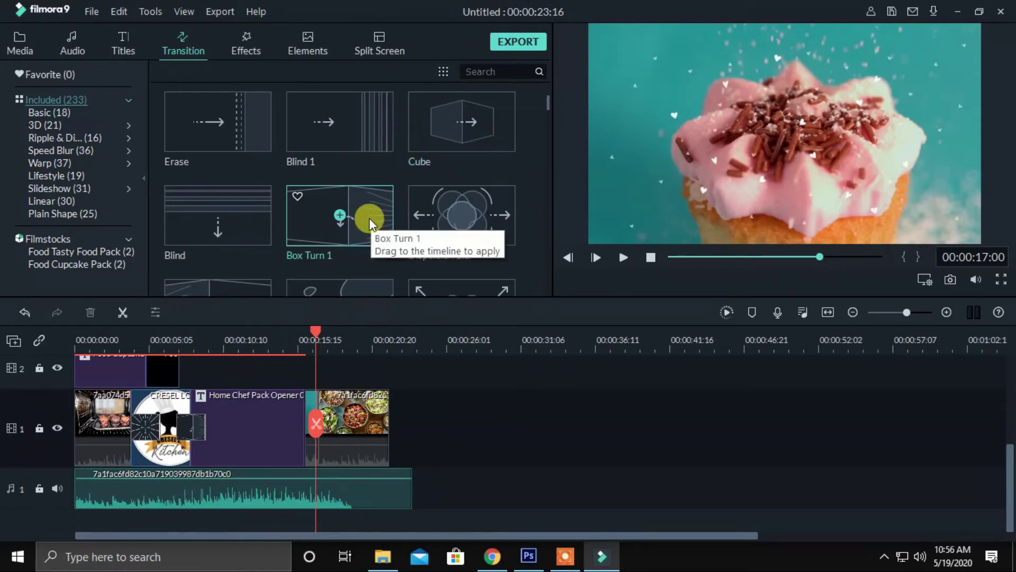
pyautogui.moveTo(349, 220); pyautogui.dragTo(278, 425)
pyautogui.moveTo(316, 332); pyautogui.dragTo(278, 390)
pyautogui.press('space')
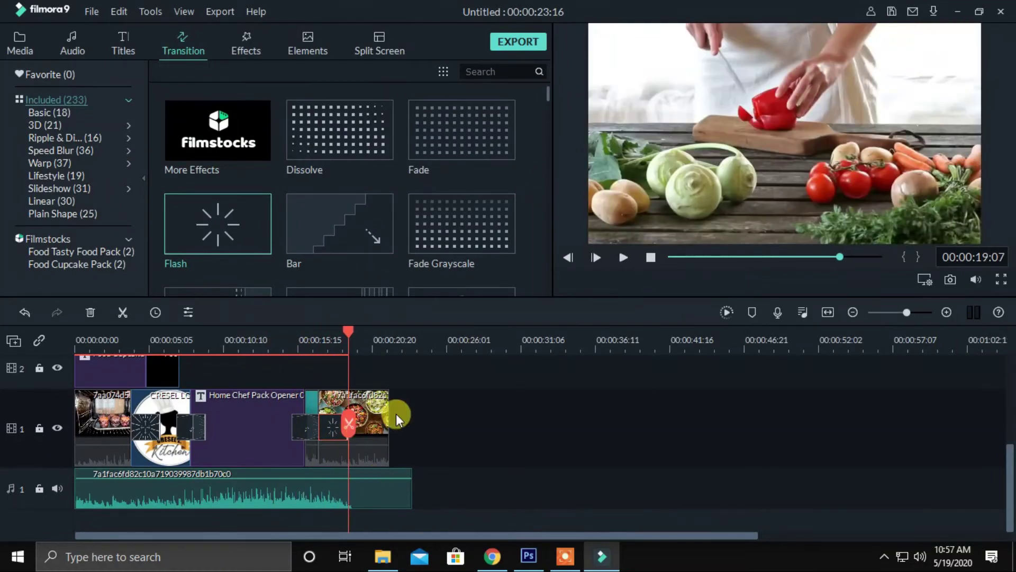
# Split the background music on audio track 1 at 00:00:19:07 and delete the part after the cut
pyautogui.click(398, 483)
pyautogui.click(348, 423)
pyautogui.press('Delete')
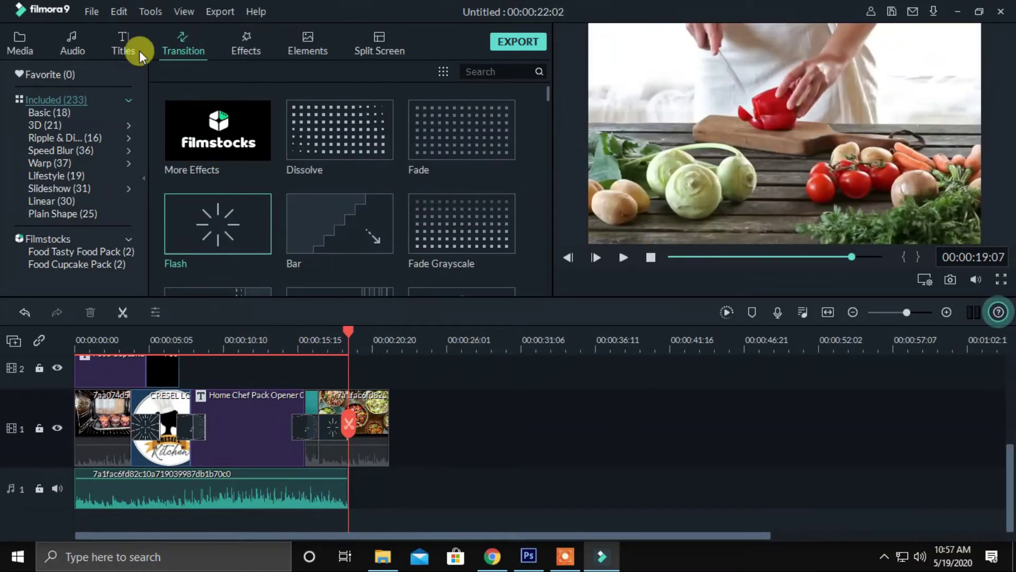
# Add the 7aa074d517b0b6eb40b2e4afeb441f69 music directly after the first background music clip on audio track 1
pyautogui.click(73, 45)
pyautogui.scroll(-2, 317, 174)
pyautogui.click(243, 147)
pyautogui.click(472, 250)
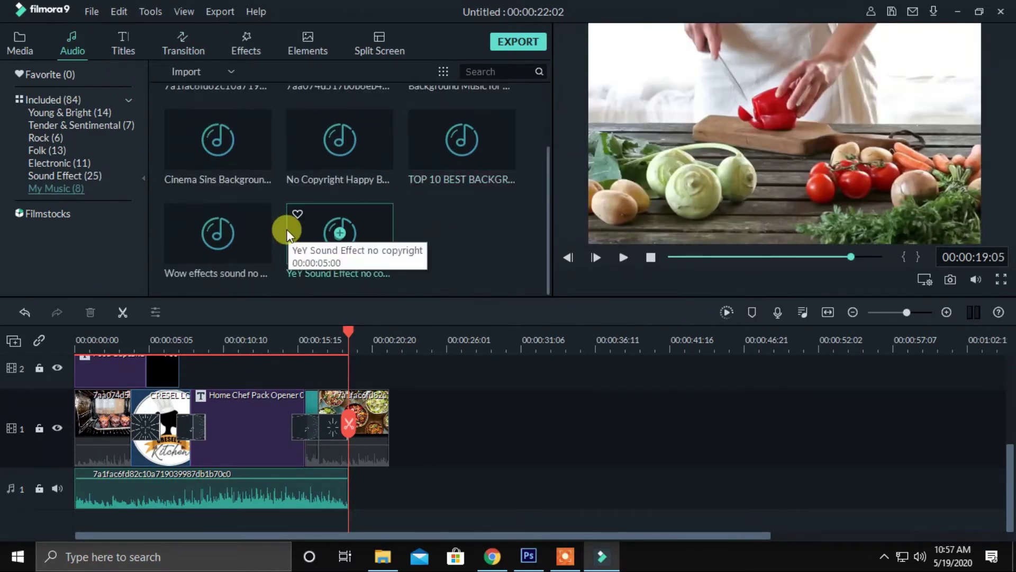
pyautogui.doubleClick(245, 165)
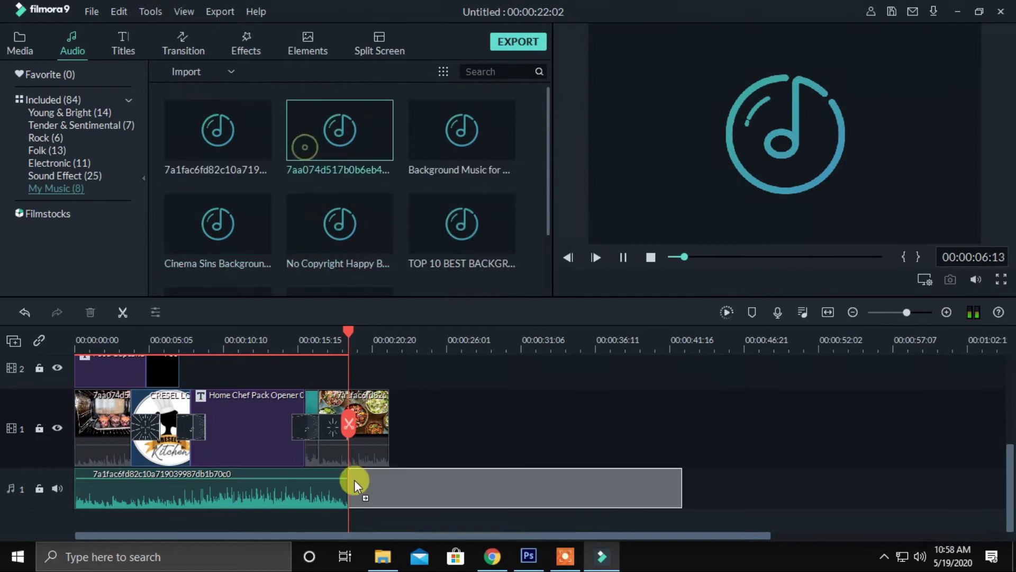
pyautogui.moveTo(356, 481); pyautogui.dragTo(356, 481)
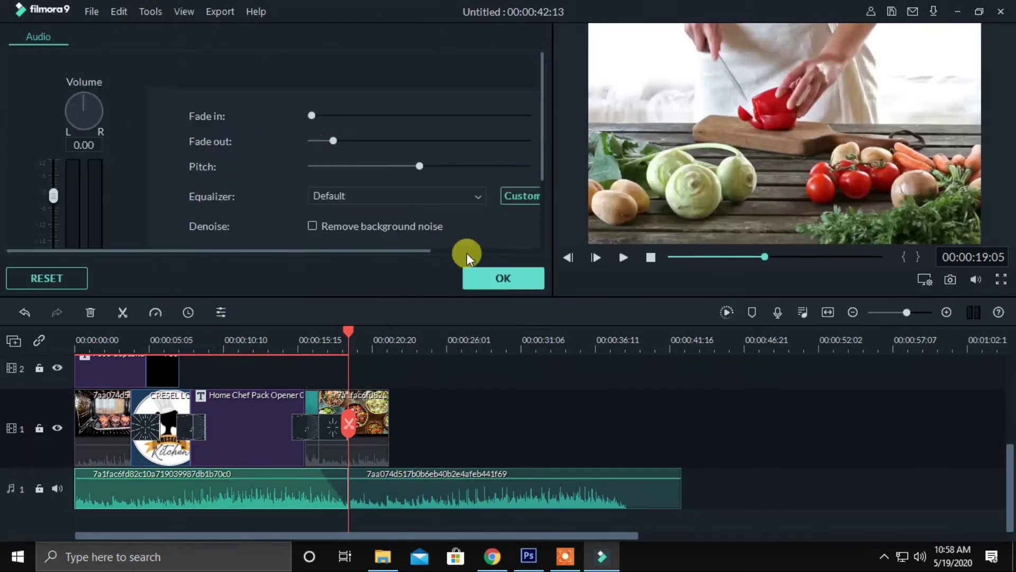
# Apply a fade-out to the end of the first background music clip on audio track 1
pyautogui.click(476, 276)
pyautogui.moveTo(320, 339); pyautogui.dragTo(383, 339)
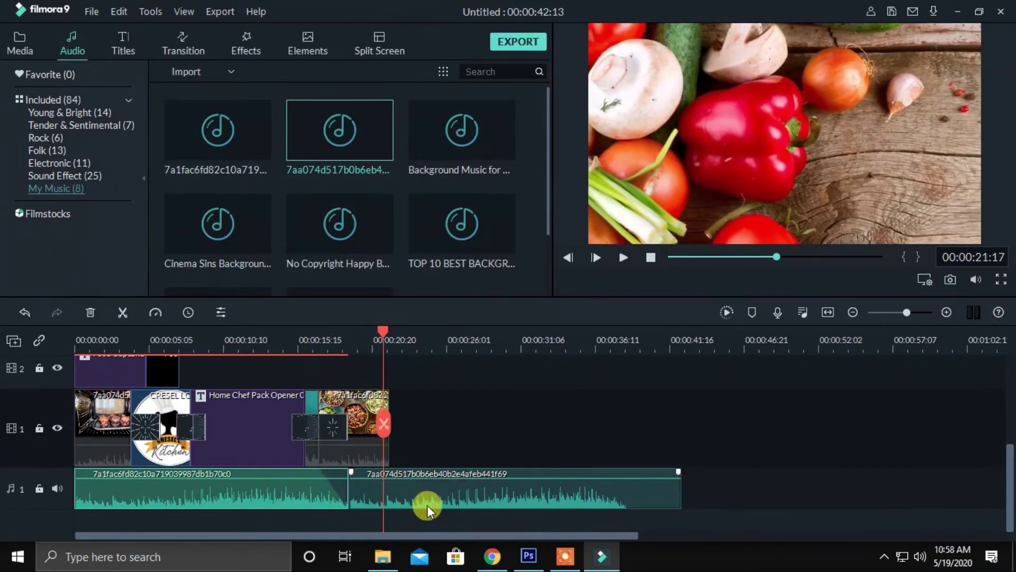
# Delete the second music clip from audio track 1
pyautogui.click(429, 488)
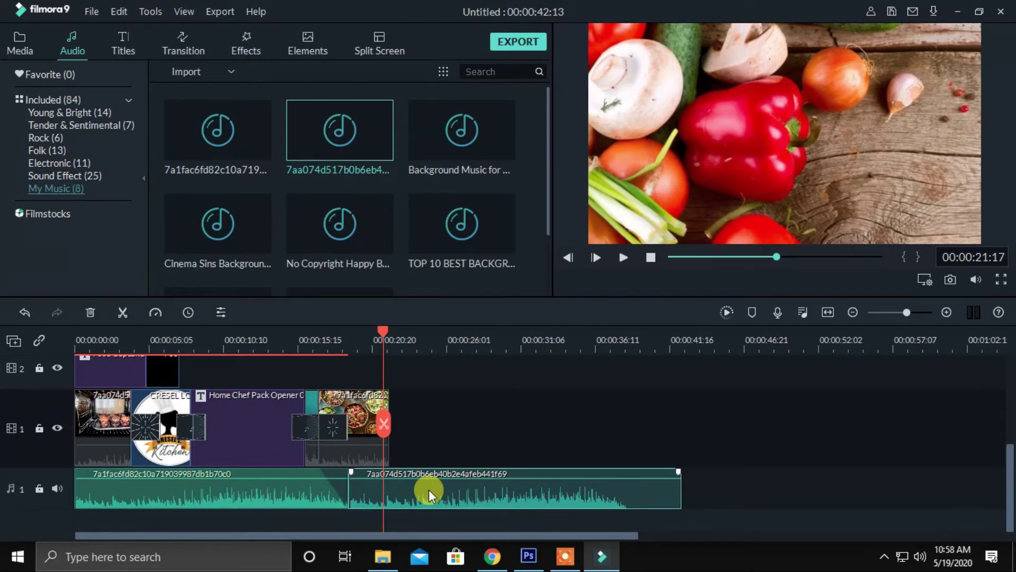
pyautogui.press('Delete')
pyautogui.moveTo(346, 484); pyautogui.dragTo(397, 474)
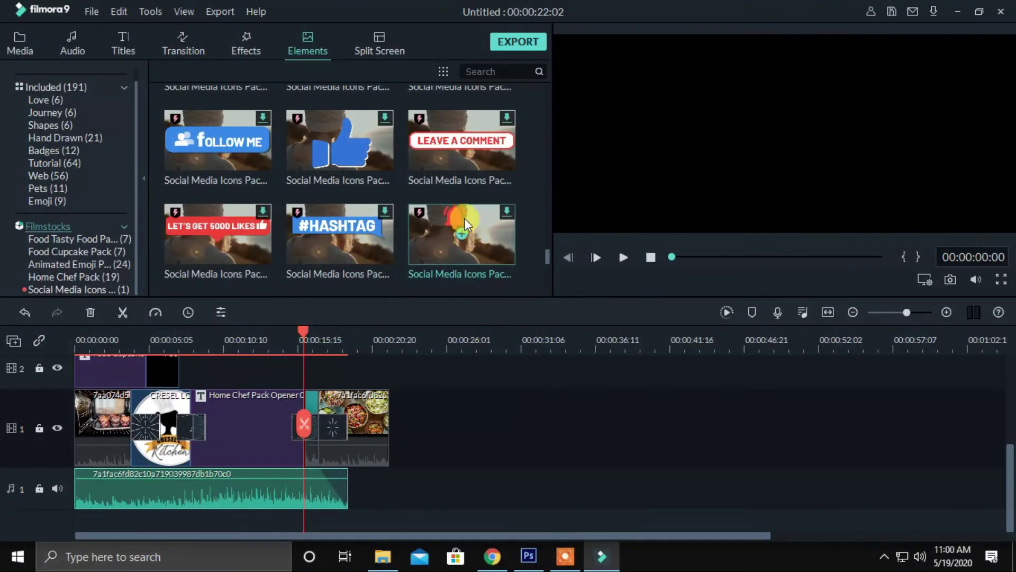
# Place the Subscribed element from the Social Media Icons pack on video track 2 above the final clip and trim it to that clip's end
pyautogui.scroll(-3, 423, 206)
pyautogui.moveTo(373, 260); pyautogui.dragTo(355, 384)
pyautogui.moveTo(430, 382); pyautogui.dragTo(390, 407)
pyautogui.doubleClick(364, 419)
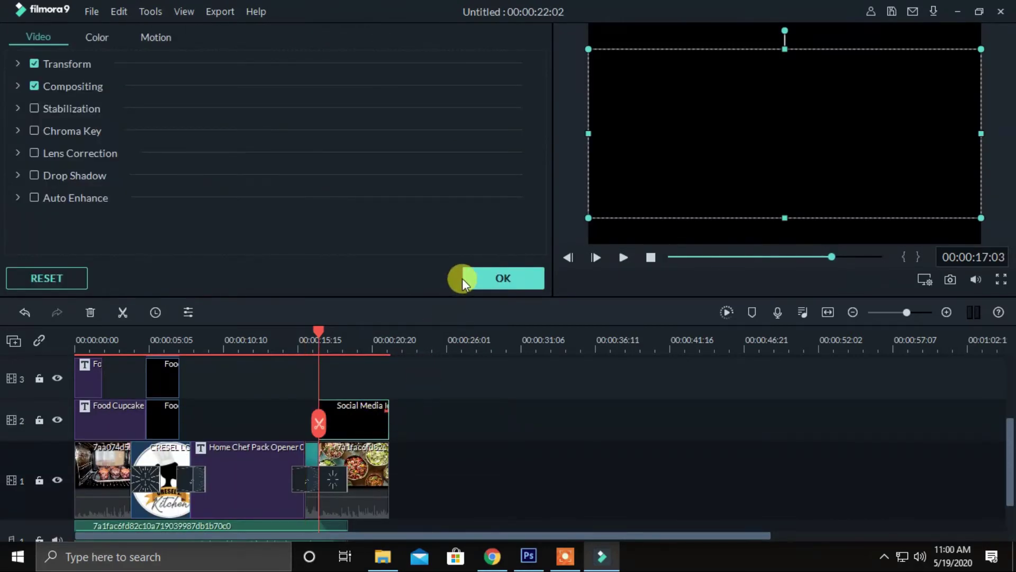
pyautogui.click(462, 277)
# Shrink the Subscribe element to about half its width and position it at the bottom centre of the video frame
pyautogui.press('space')
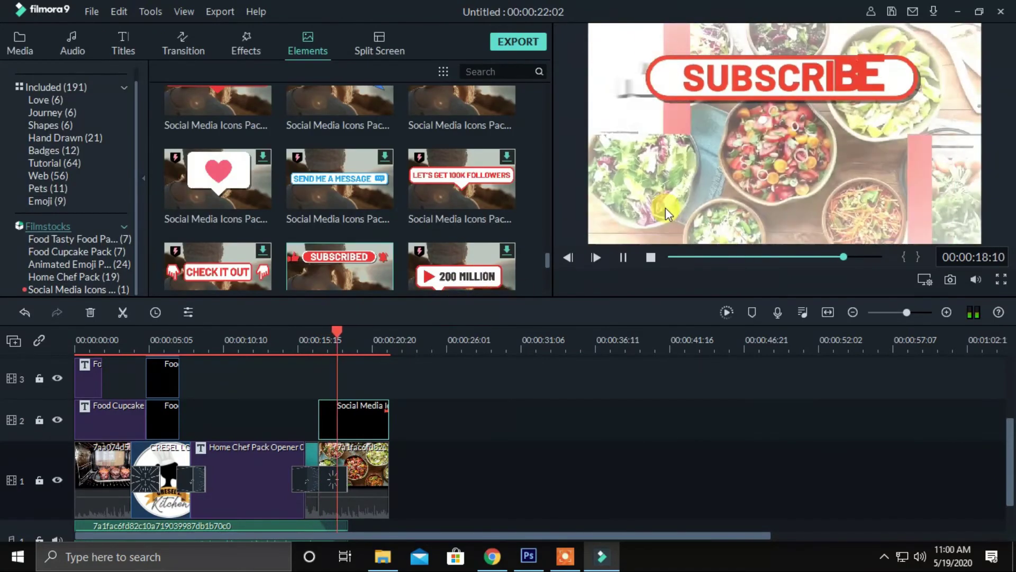
pyautogui.click(790, 86)
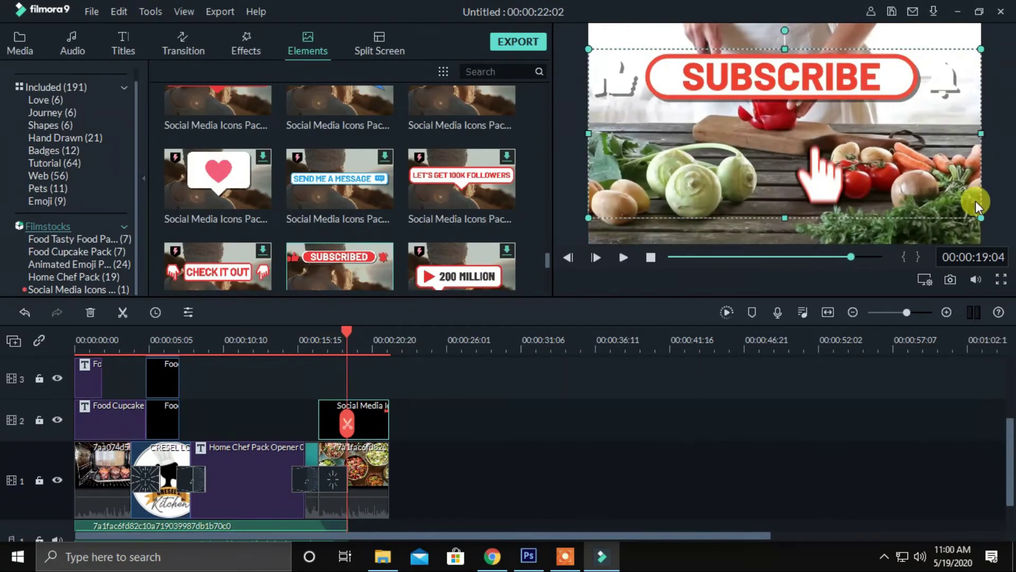
pyautogui.moveTo(978, 211); pyautogui.dragTo(818, 182)
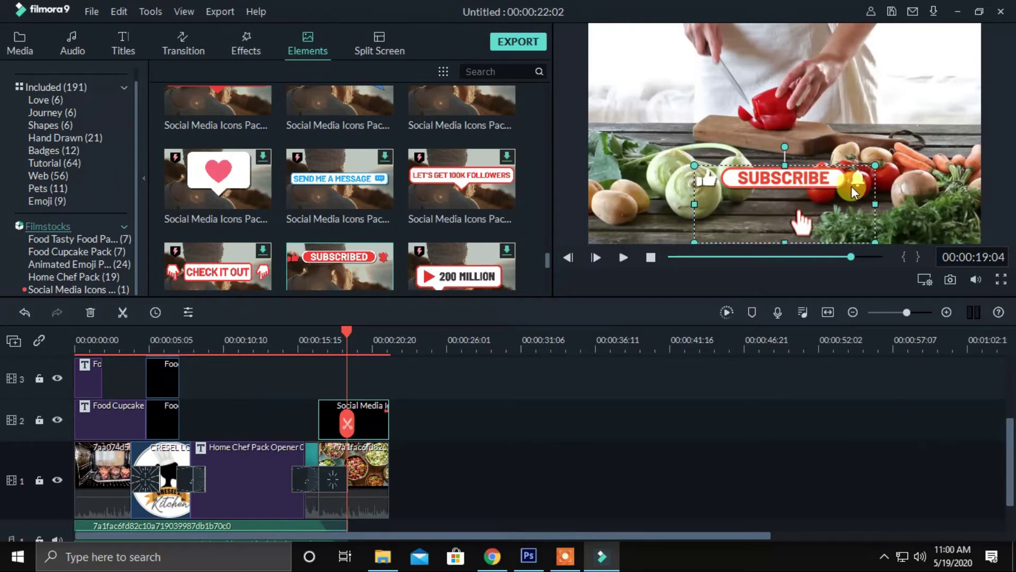
pyautogui.click(183, 135)
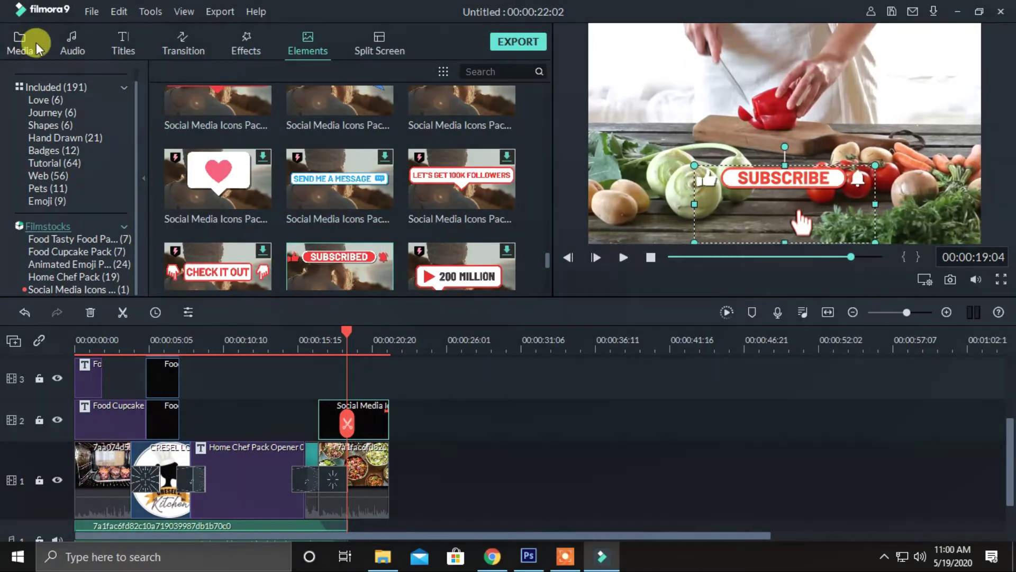
# Import the "Subscribe and bell icon intro and sound" audio file from the Desktop intro folder into My Music
pyautogui.click(72, 44)
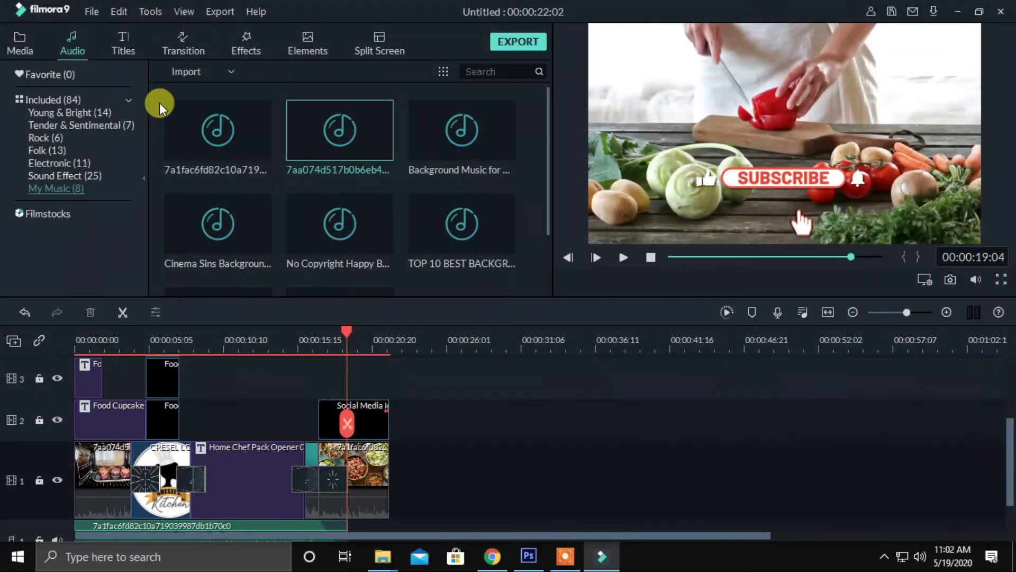
pyautogui.click(182, 68)
pyautogui.click(223, 86)
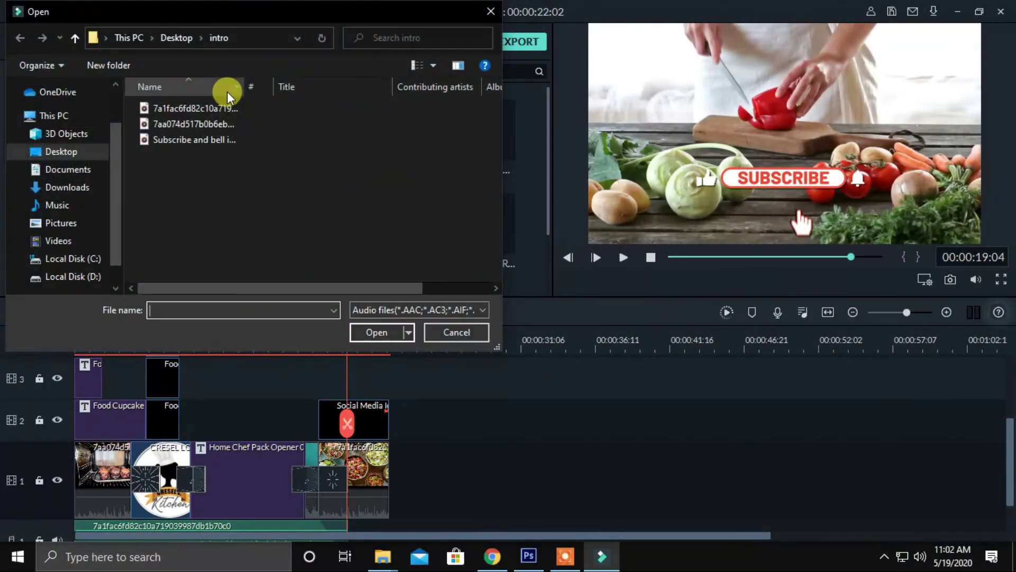
pyautogui.click(189, 141)
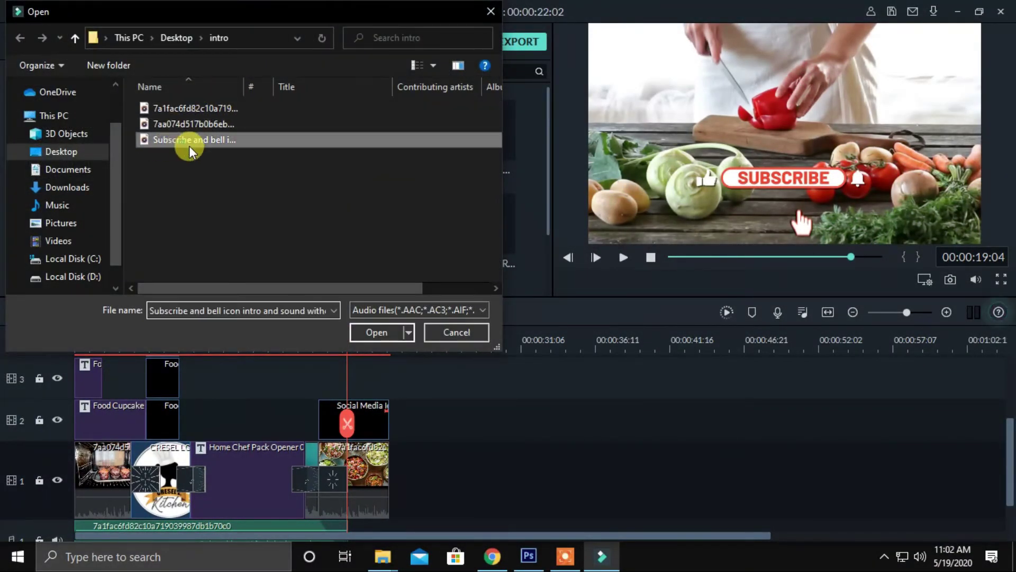
pyautogui.click(388, 333)
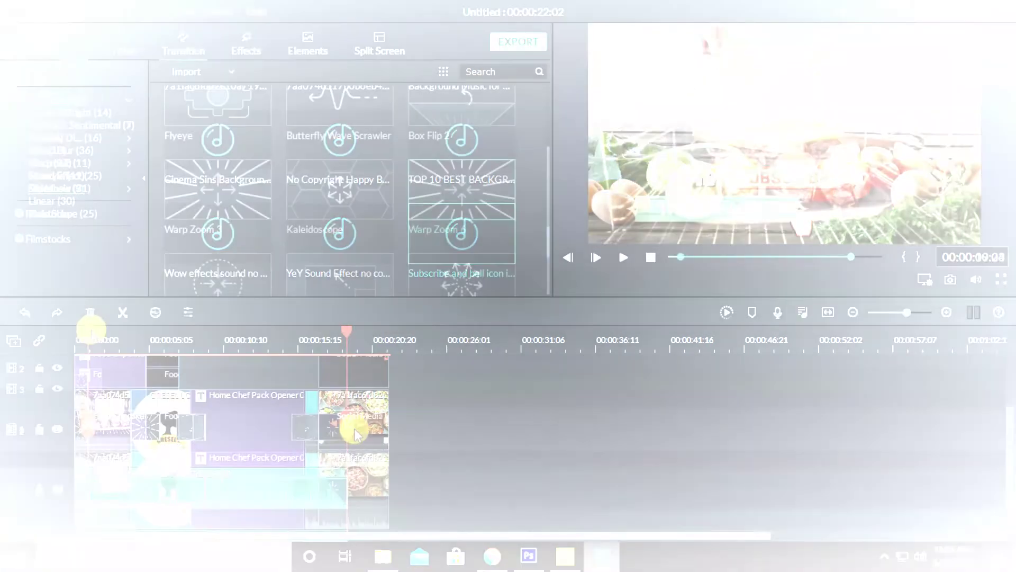
# Play the intro from the beginning into the final clip to check the transitions and the Subscribe sound effect
pyautogui.press('space')
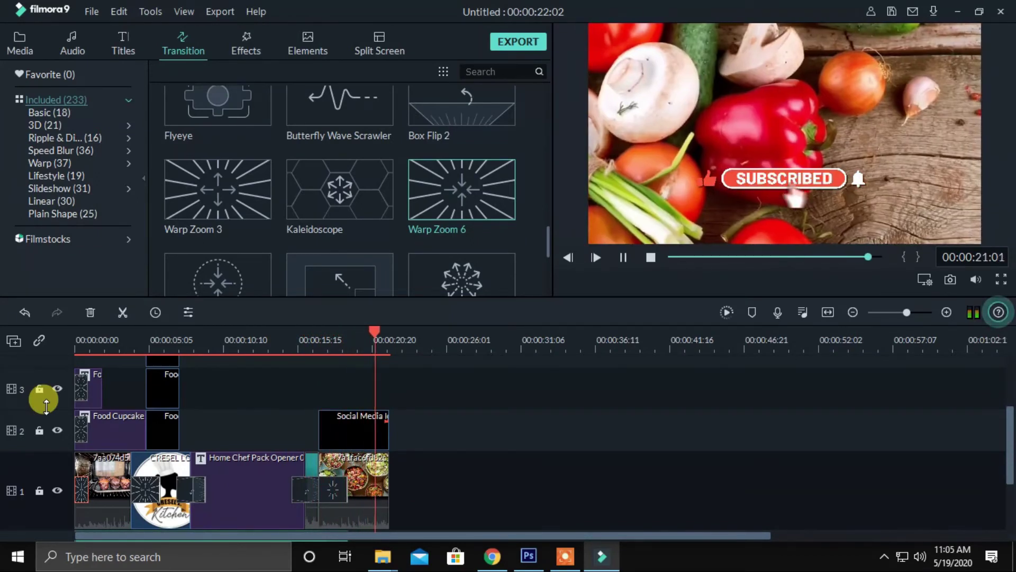
pyautogui.press('space')
pyautogui.press('space')
pyautogui.moveTo(97, 345); pyautogui.dragTo(335, 411)
pyautogui.scroll(-2, 401, 431)
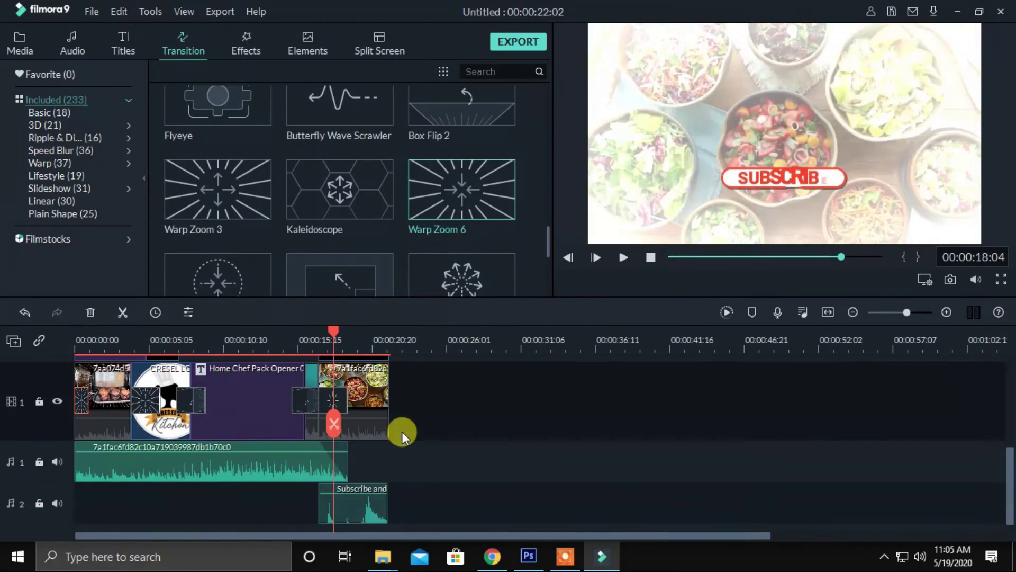
# Move the Subscribe sound effect on audio track 2 to start at 00:00:16:13 and play it back
pyautogui.moveTo(333, 333); pyautogui.dragTo(316, 332)
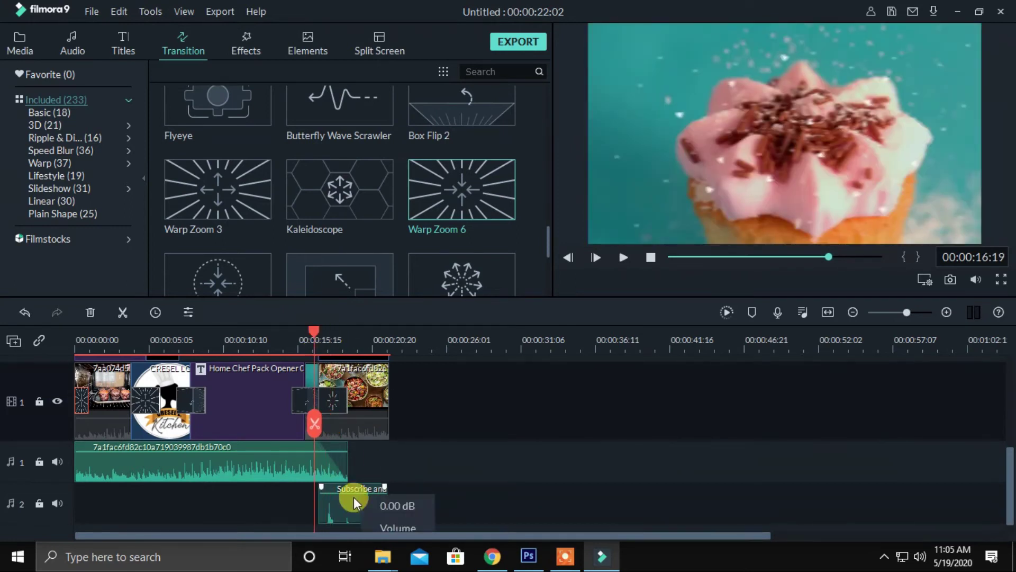
pyautogui.doubleClick(352, 501)
pyautogui.click(321, 331)
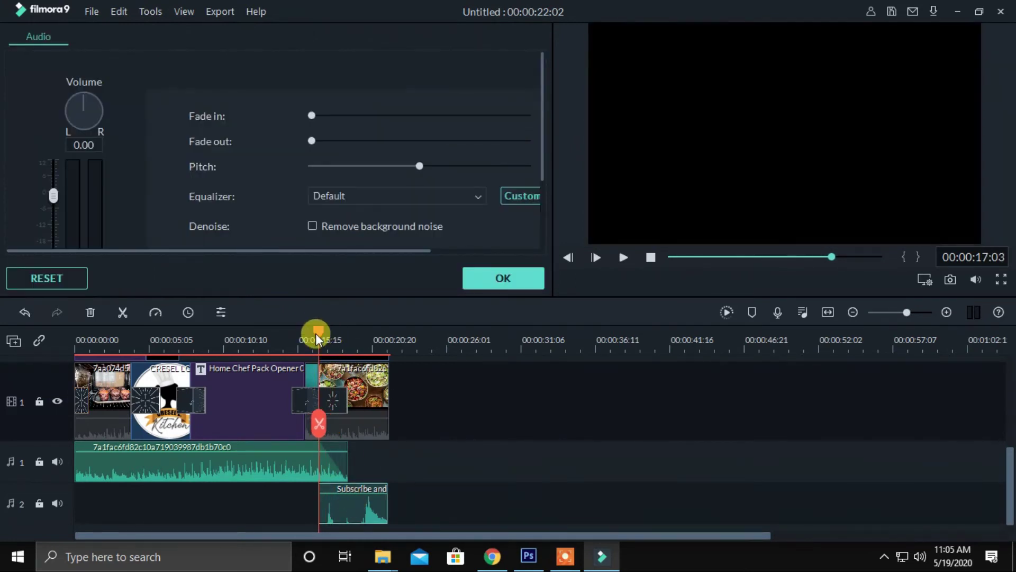
pyautogui.moveTo(316, 332); pyautogui.dragTo(311, 335)
pyautogui.click(339, 507)
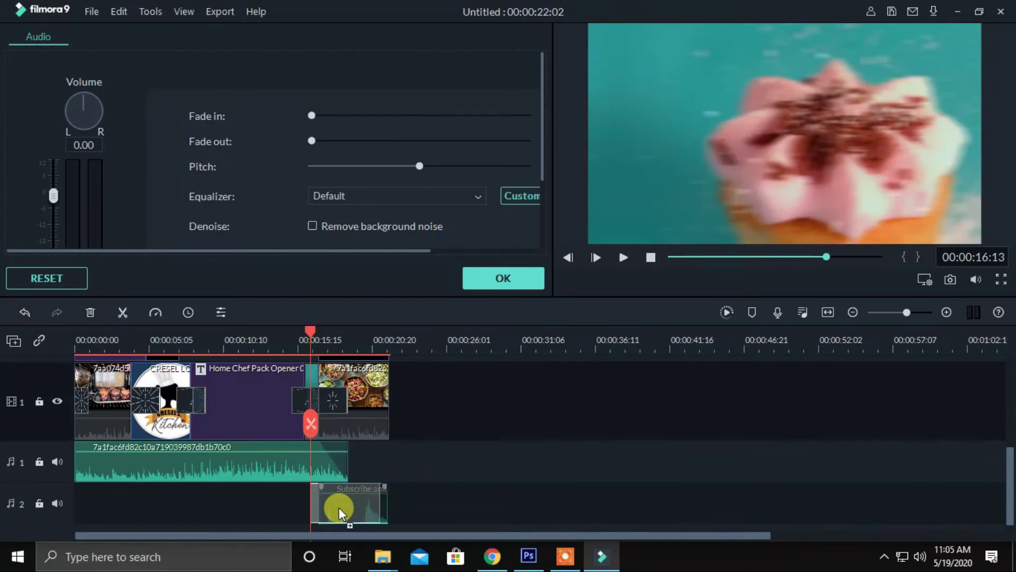
pyautogui.press('space')
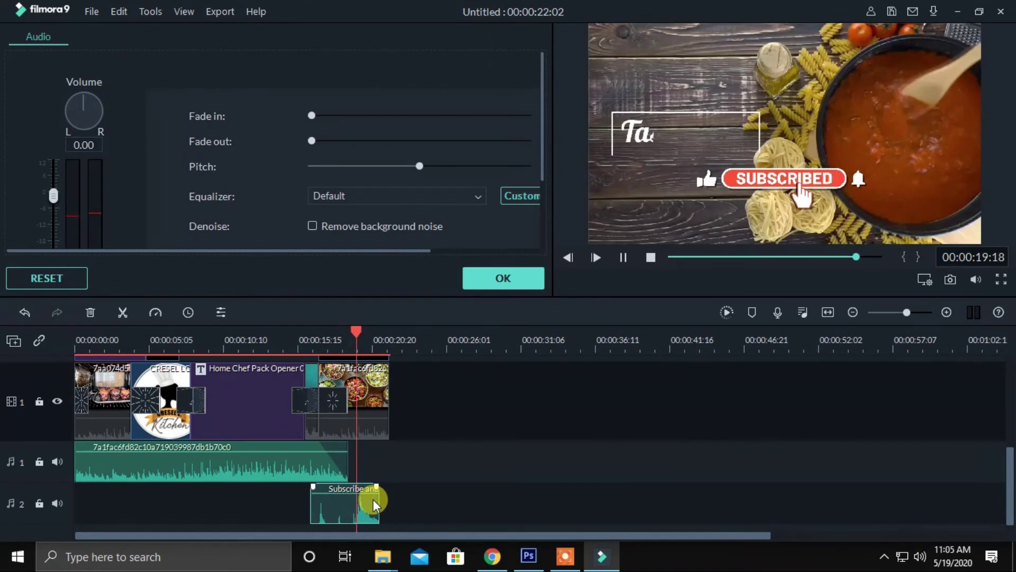
pyautogui.click(404, 522)
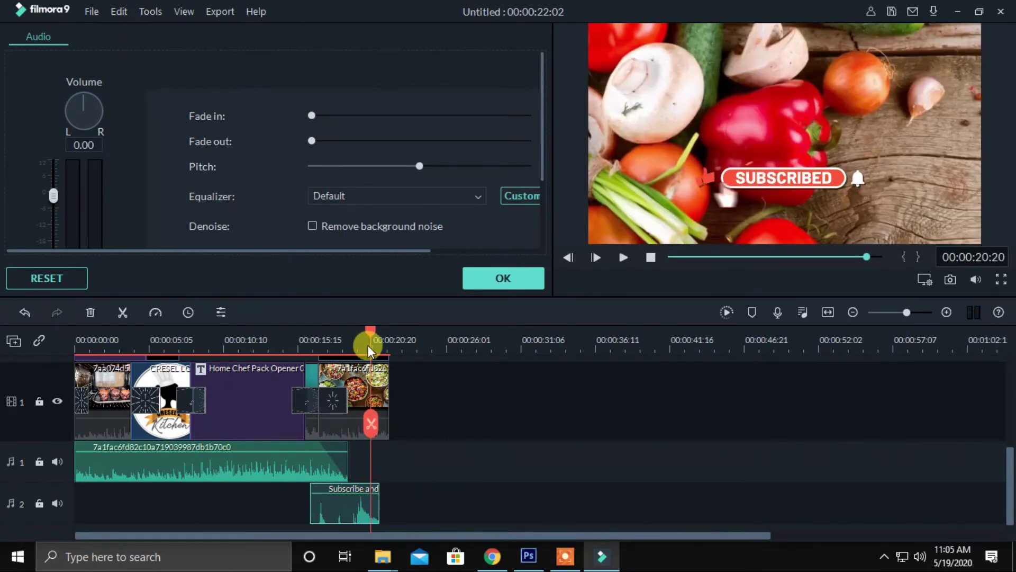
# Undo the last sound effect move and align the end of the Subscribe sound with the end of the final video clip
pyautogui.click(27, 313)
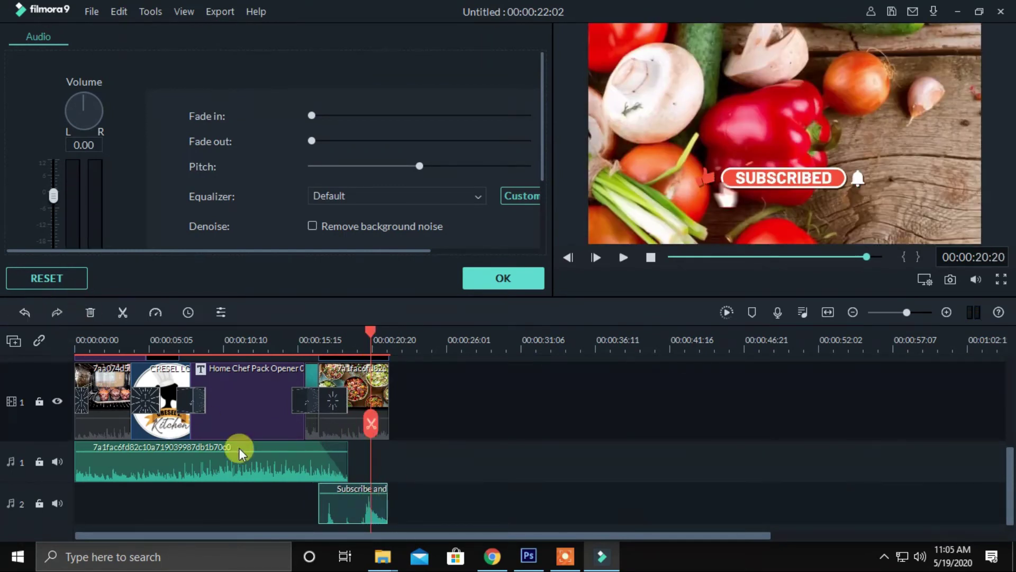
pyautogui.click(466, 279)
pyautogui.moveTo(342, 501); pyautogui.dragTo(383, 500)
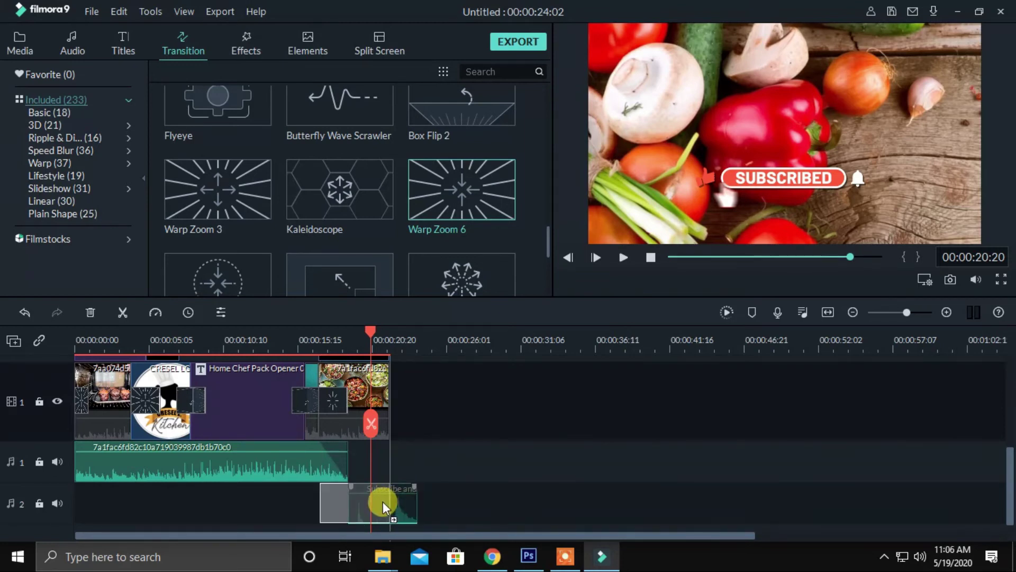
pyautogui.moveTo(382, 501); pyautogui.dragTo(385, 501)
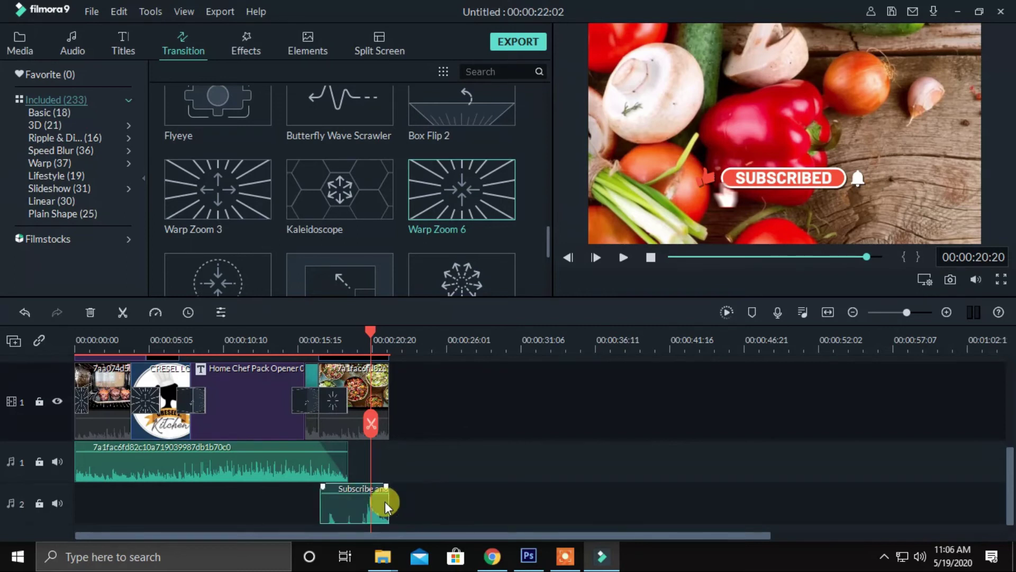
# Play from 00:00:16:21 to the end to check the Subscribe sound against its animation
pyautogui.moveTo(366, 332); pyautogui.dragTo(316, 335)
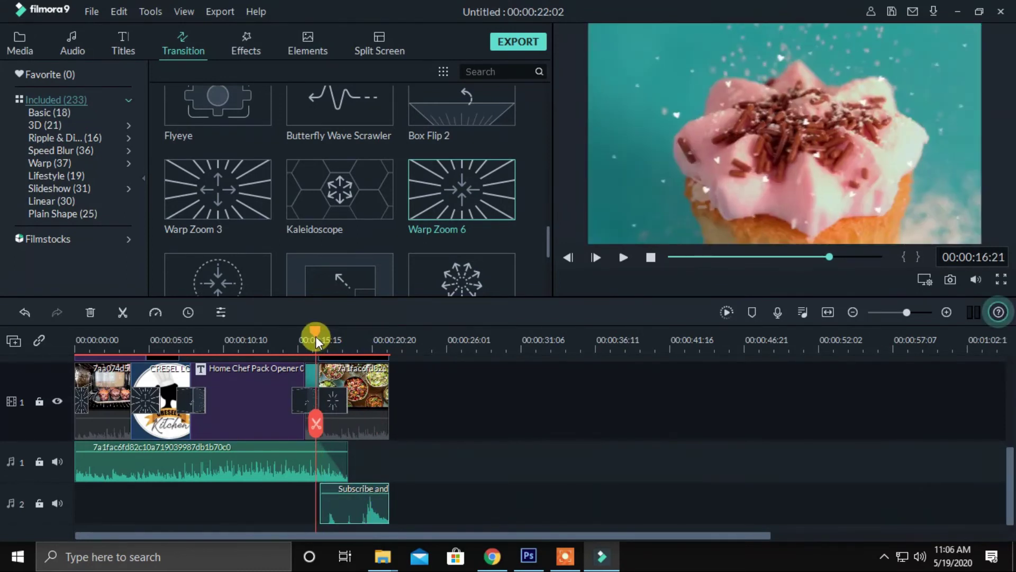
pyautogui.press('space')
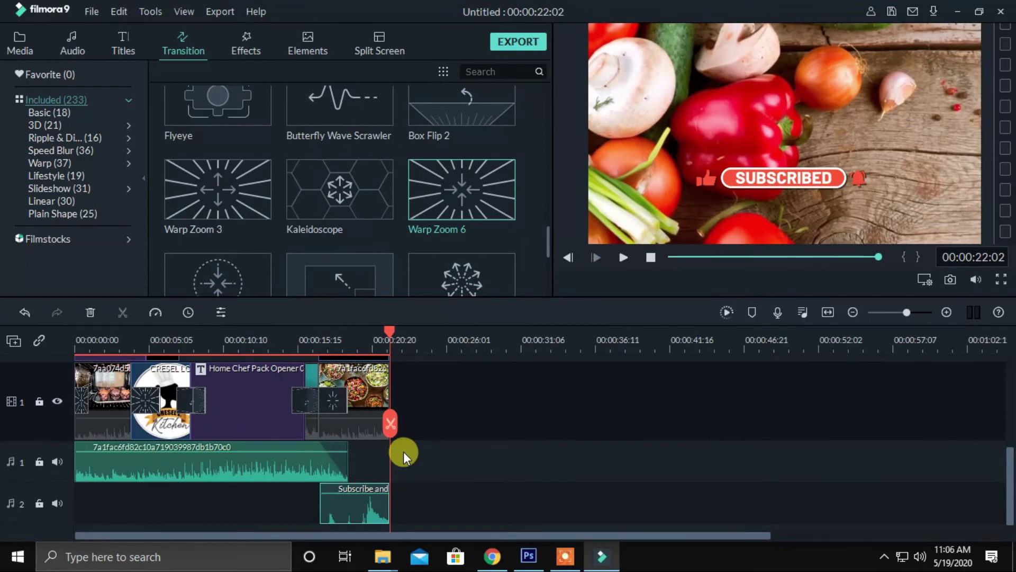
# Save the project as "intro cresel"
pyautogui.hotkey('ctrl', 's')
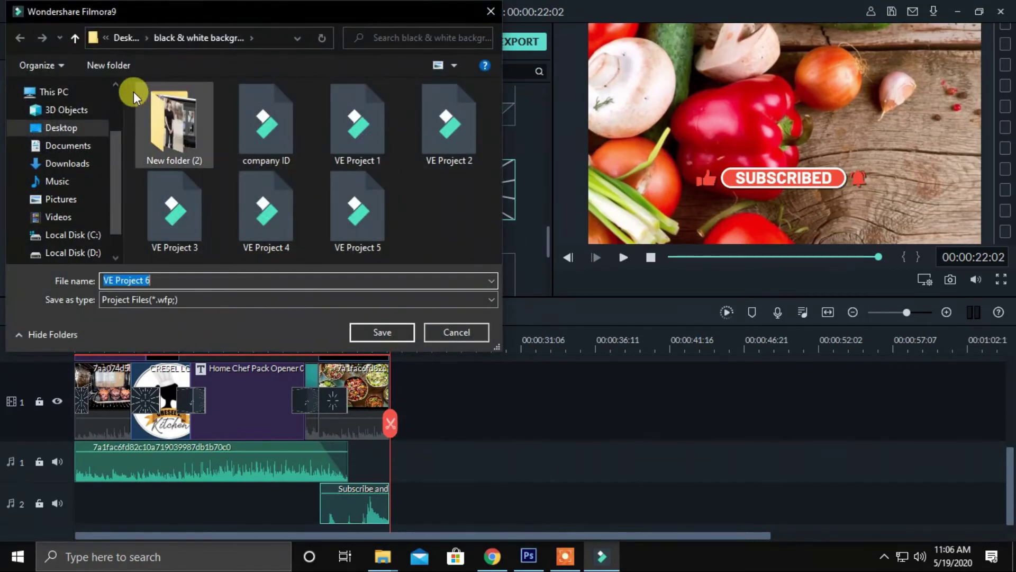
pyautogui.write('intro cresel')
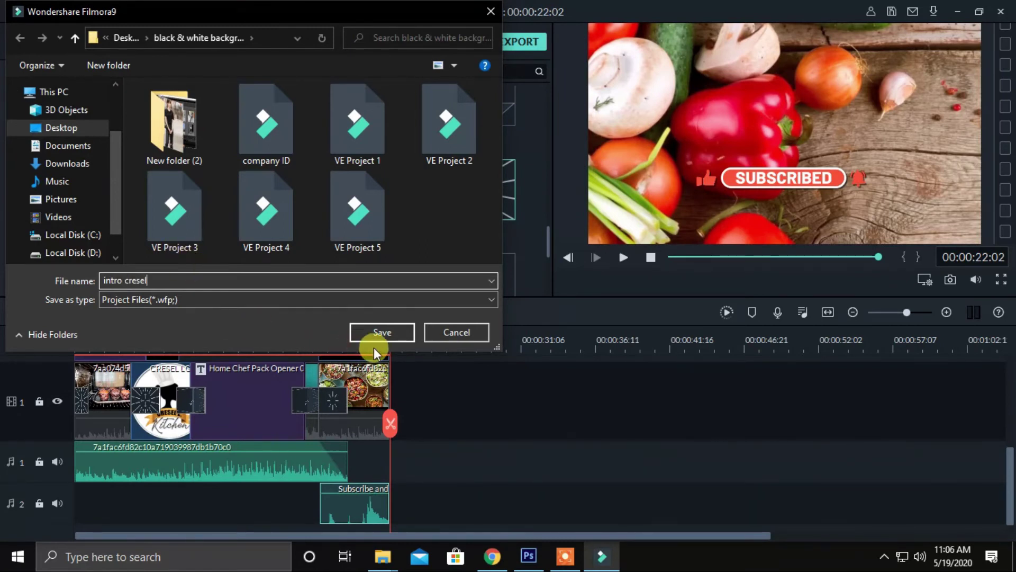
pyautogui.click(381, 332)
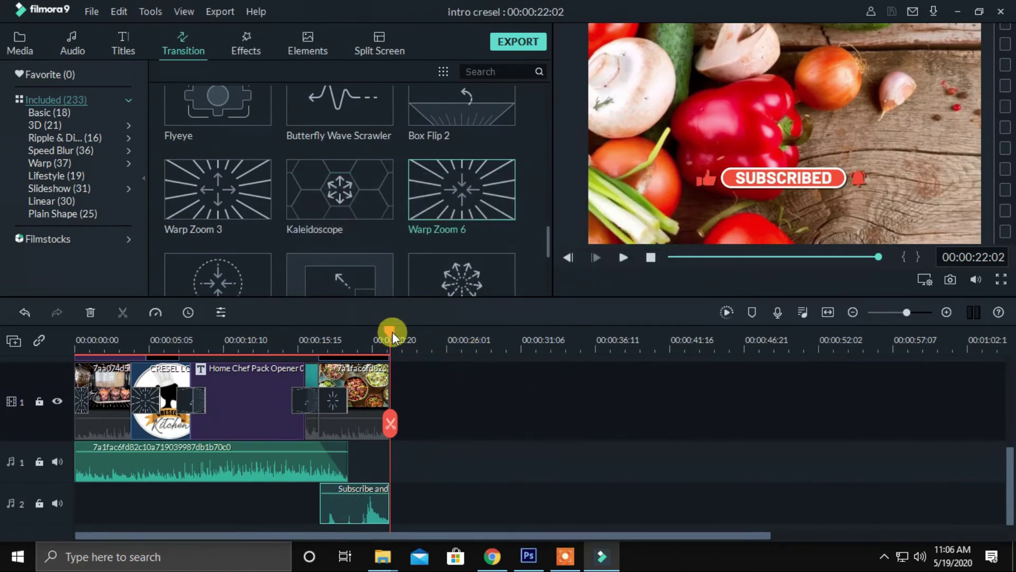
# Play the intro from the beginning and pause at 00:00:03:14 on the WELCOME TO MY lower third
pyautogui.moveTo(390, 332); pyautogui.dragTo(7, 363)
pyautogui.press('space')
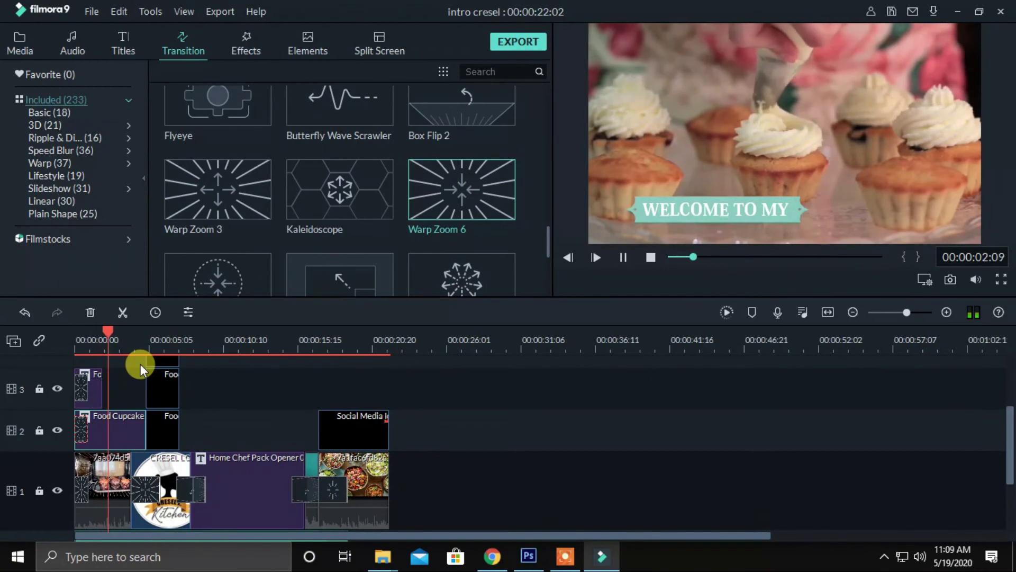
pyautogui.press('space')
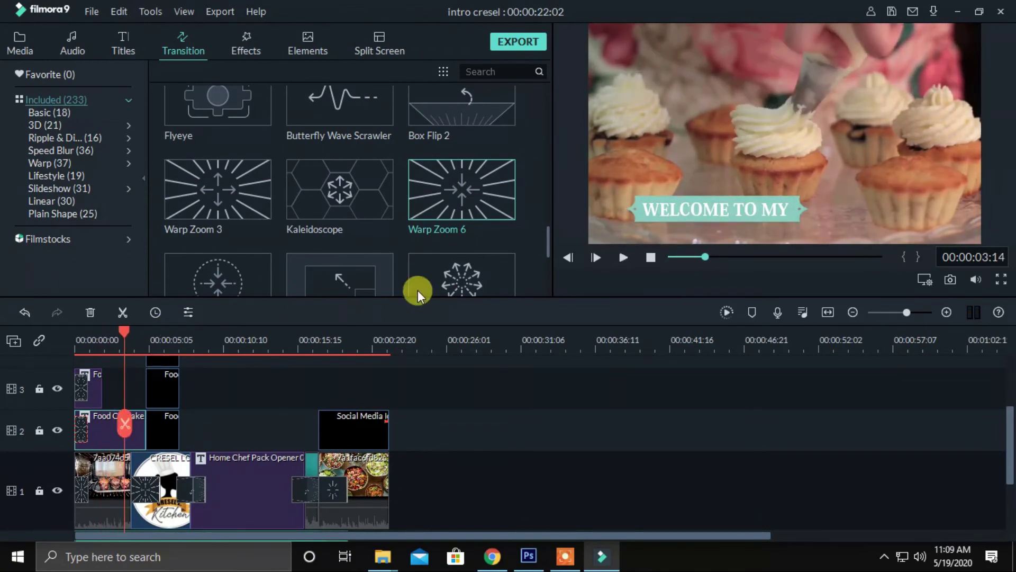
# Change the text color of the WELCOME TO MY lower third to black
pyautogui.doubleClick(104, 434)
pyautogui.moveTo(365, 105); pyautogui.dragTo(138, 108)
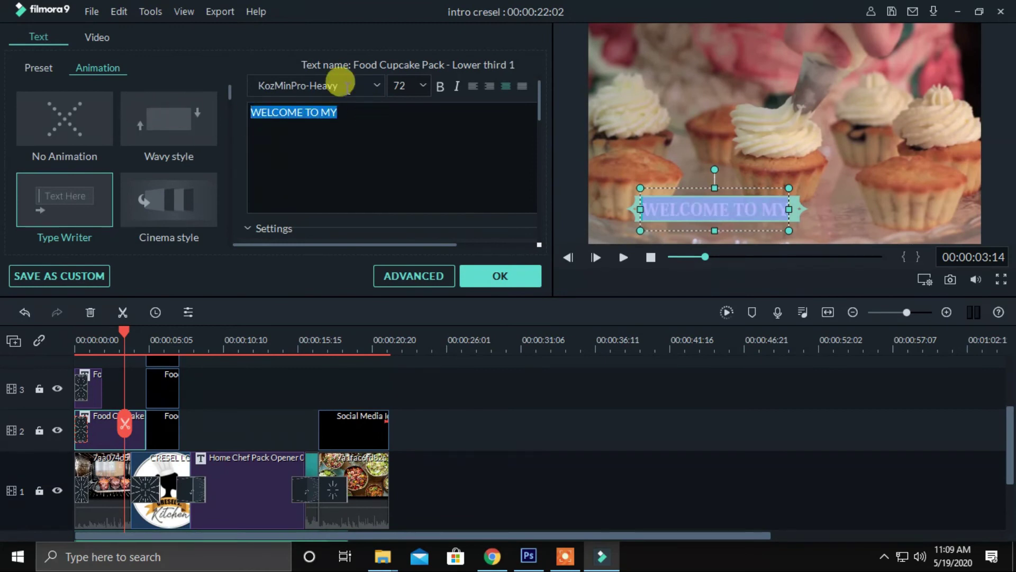
pyautogui.moveTo(537, 102); pyautogui.dragTo(540, 119)
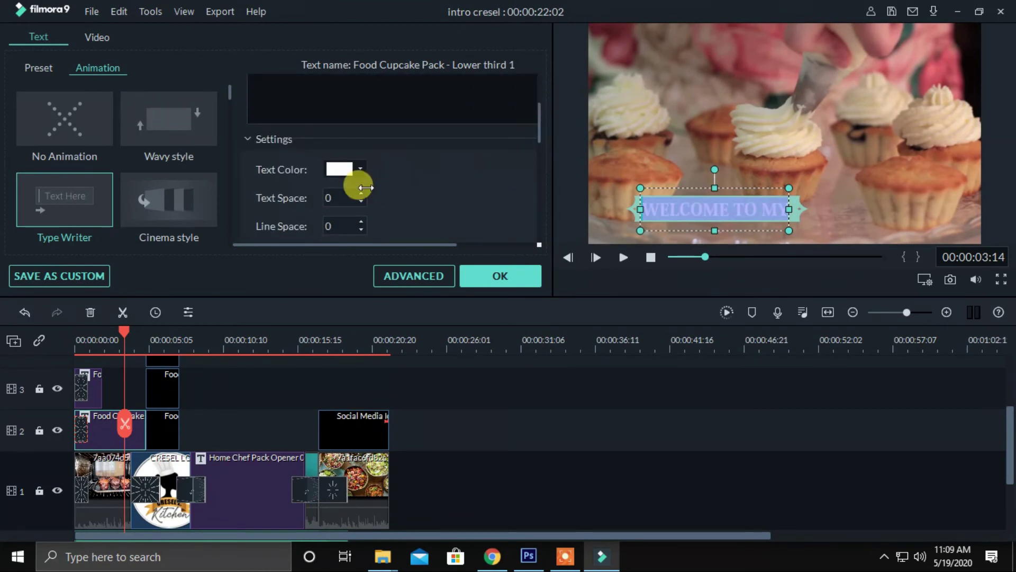
pyautogui.click(342, 169)
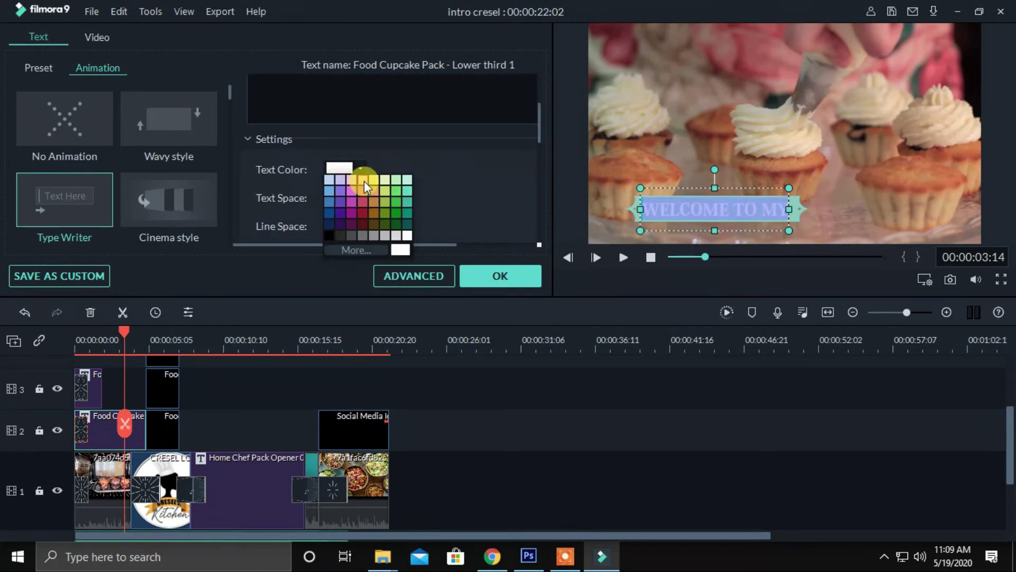
pyautogui.click(331, 236)
pyautogui.click(530, 271)
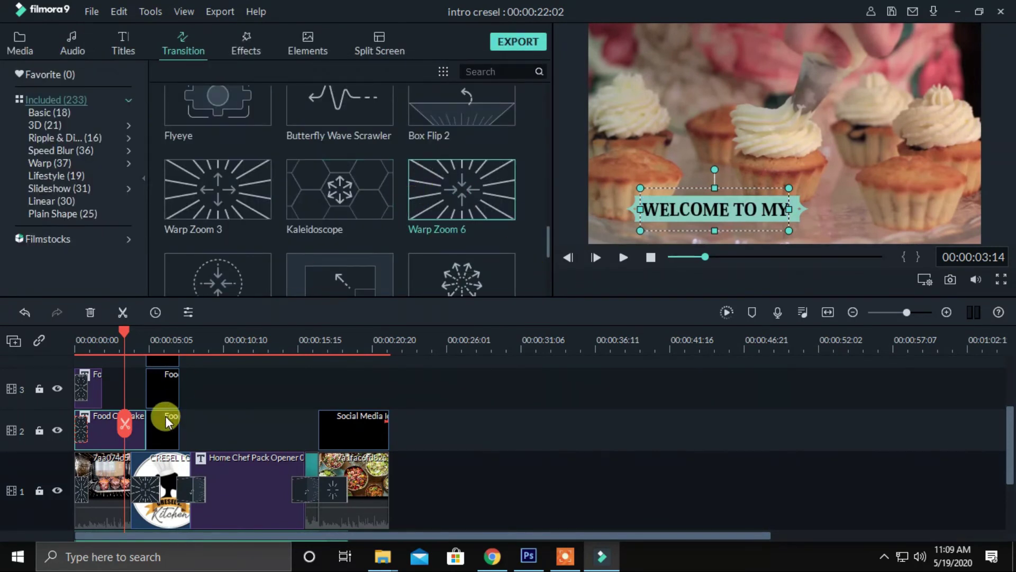
# Recolor the WELCOME TO MY lower third text to the basic pink #ff007f
pyautogui.doubleClick(100, 432)
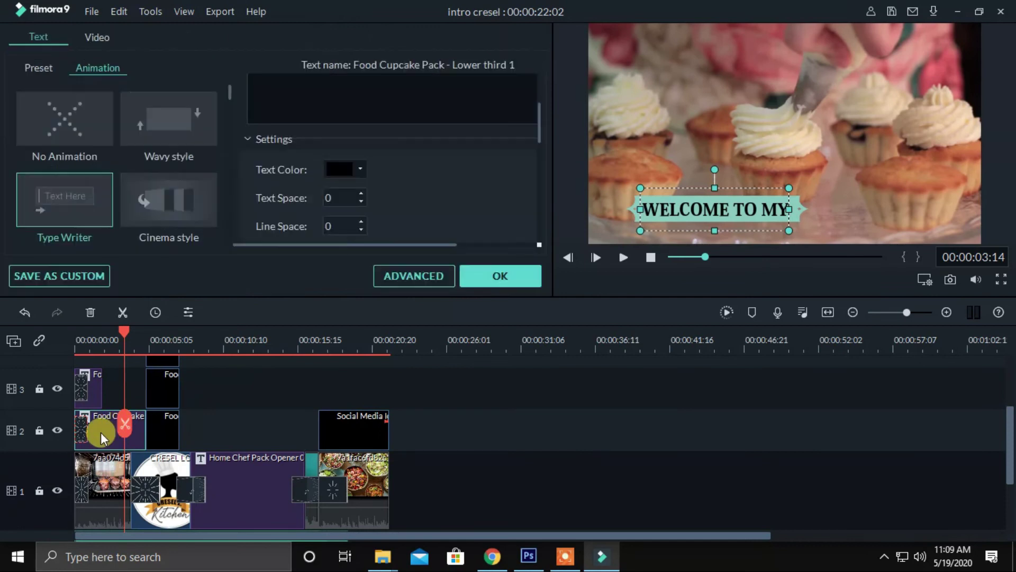
pyautogui.click(336, 170)
pyautogui.click(354, 250)
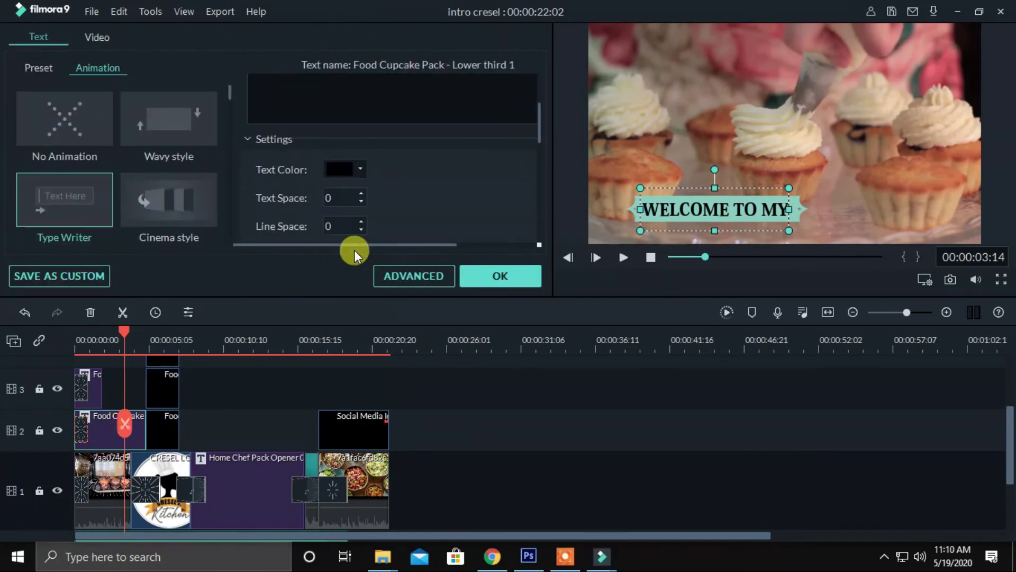
pyautogui.click(353, 228)
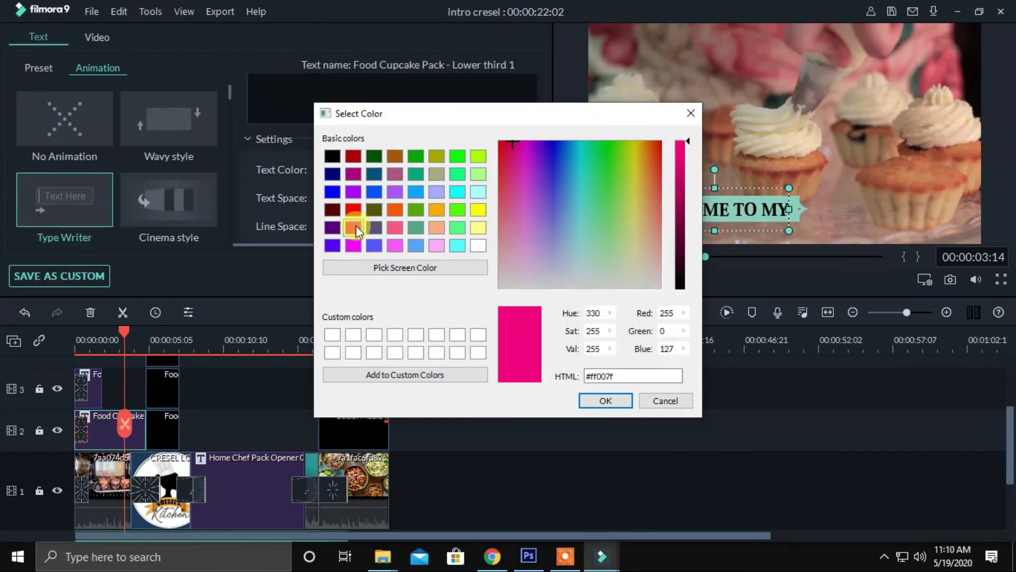
pyautogui.click(603, 401)
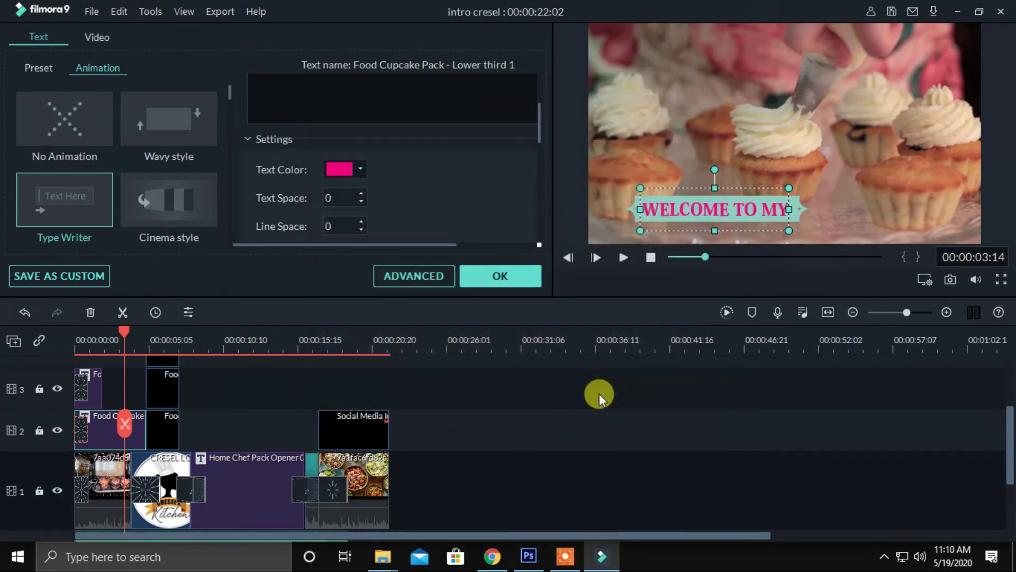
pyautogui.click(504, 276)
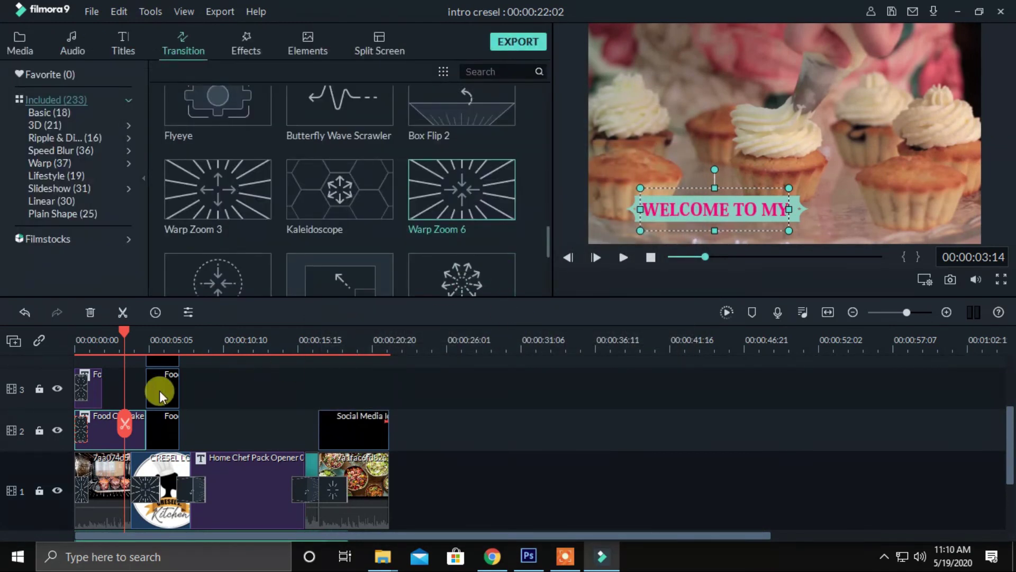
# Play the intro from the beginning to check the recolored lower third and the following clips
pyautogui.moveTo(125, 335); pyautogui.dragTo(77, 335)
pyautogui.press('space')
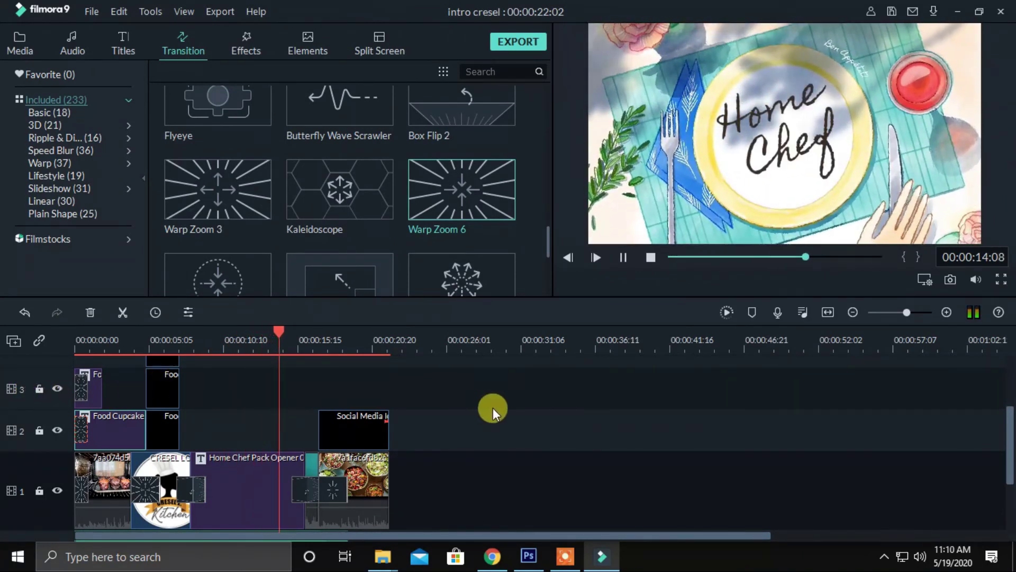
pyautogui.scroll(-1, 493, 408)
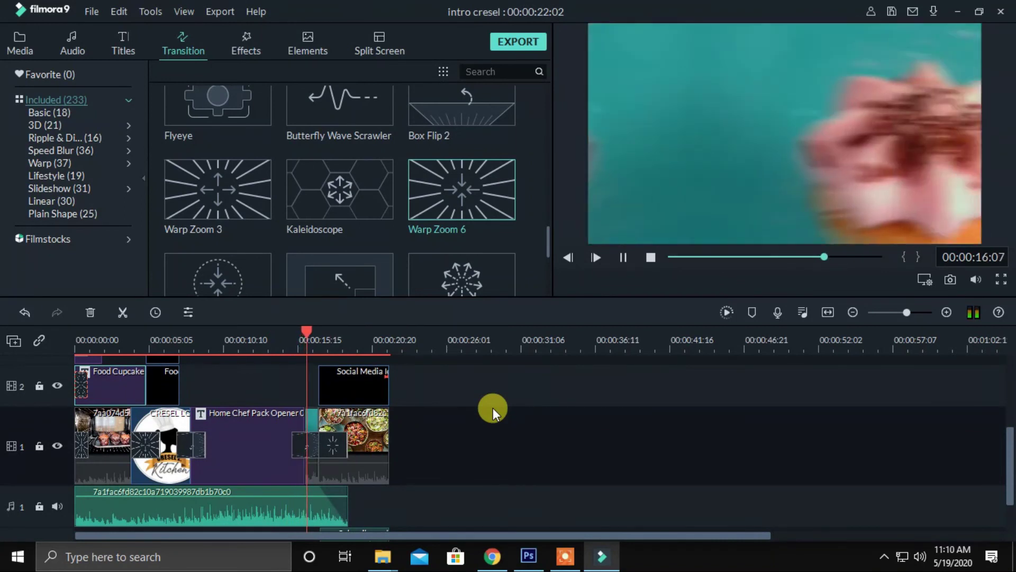